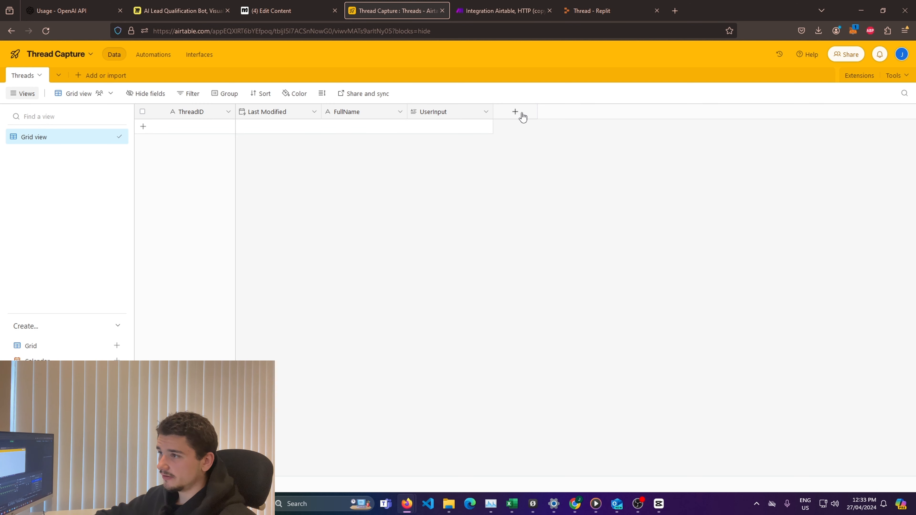
Step: Create a last modified time field in the Threads table that tracks only the ThreadID field
click(515, 112)
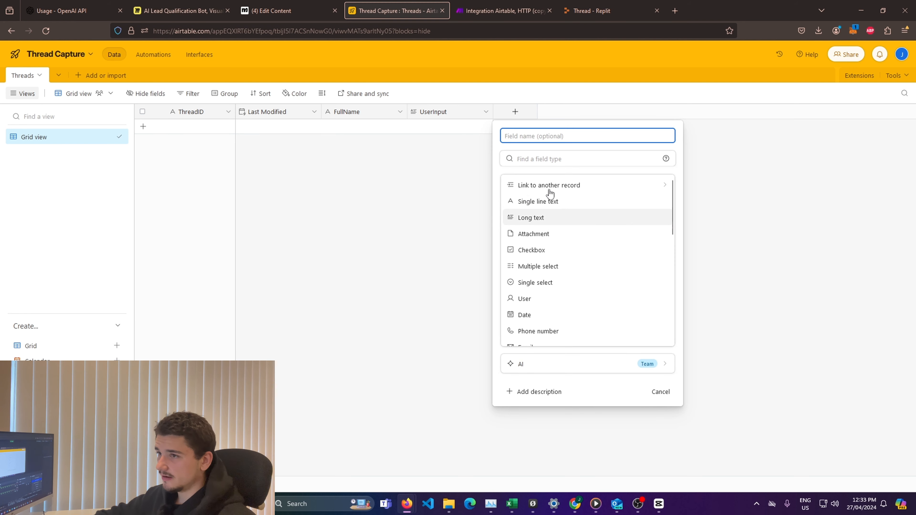
scroll(558, 225, down, 5)
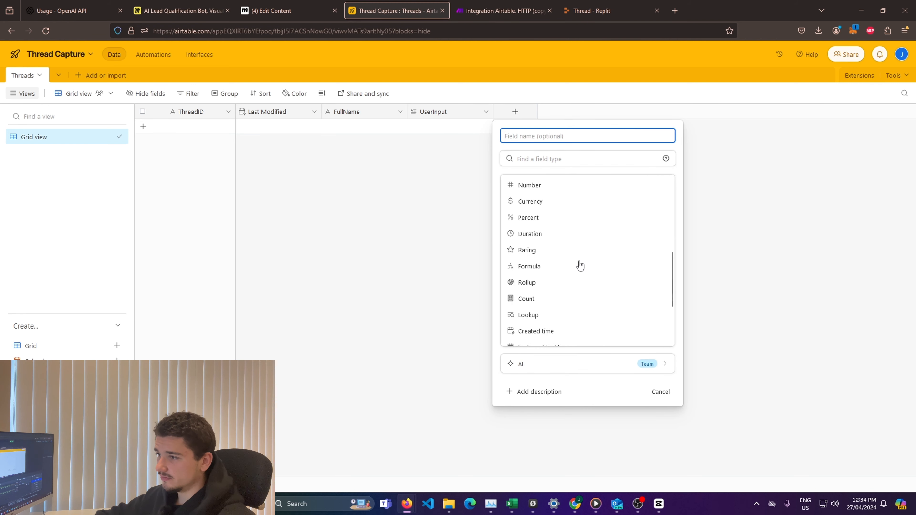
scroll(578, 267, down, 5)
click(555, 257)
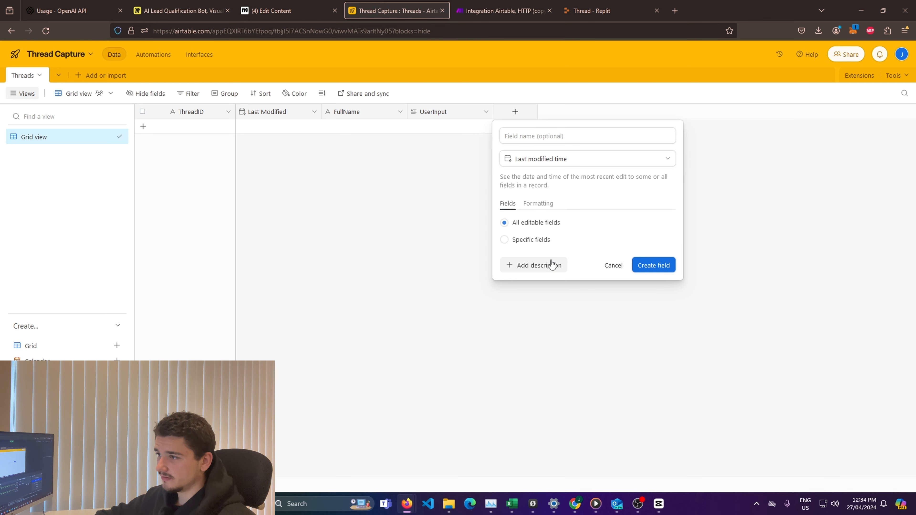
click(521, 241)
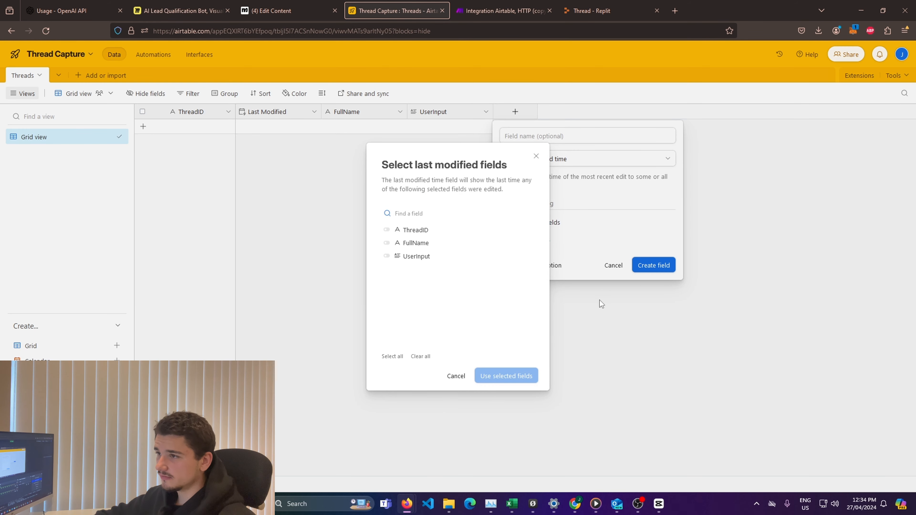
click(420, 231)
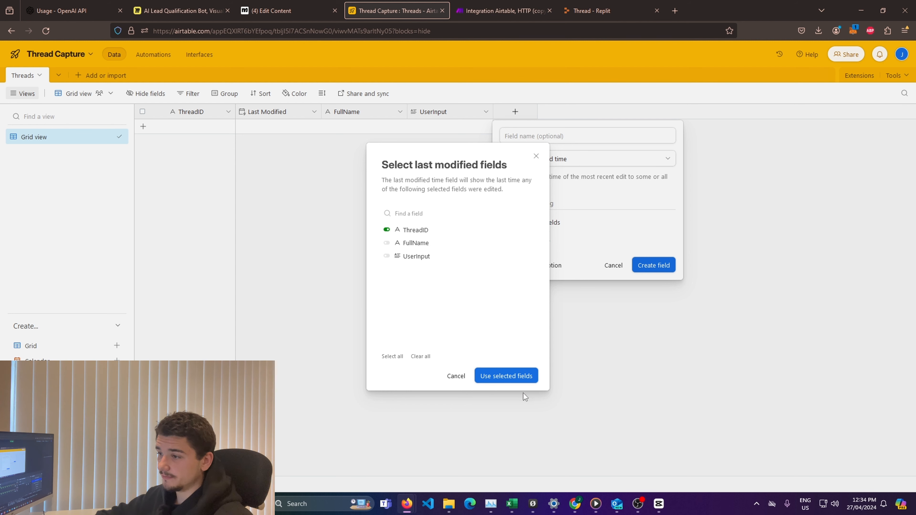
click(506, 376)
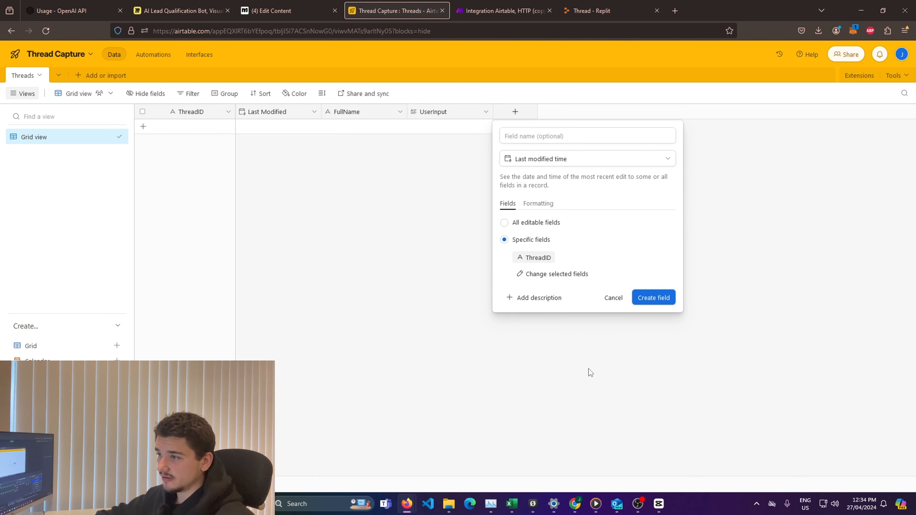
click(655, 298)
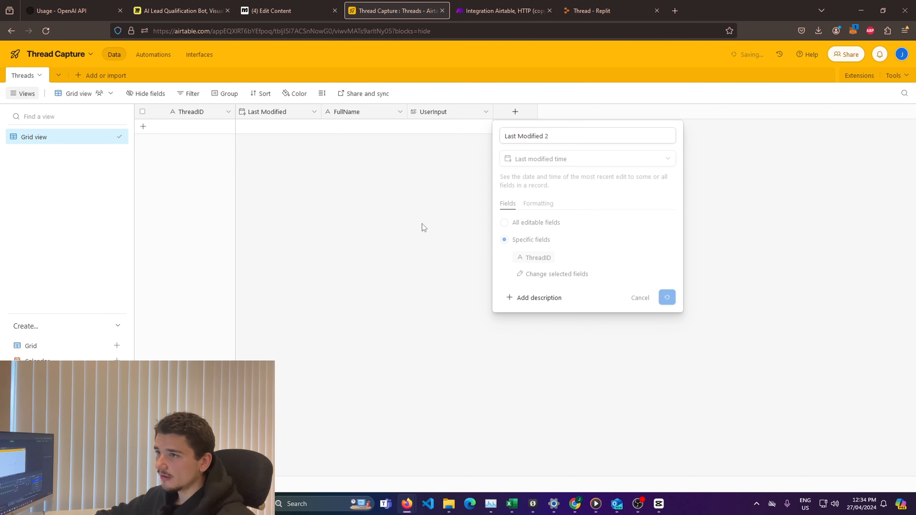
Step: Delete the newly added last modified time field after UserInput from the Threads table
right_click(553, 109)
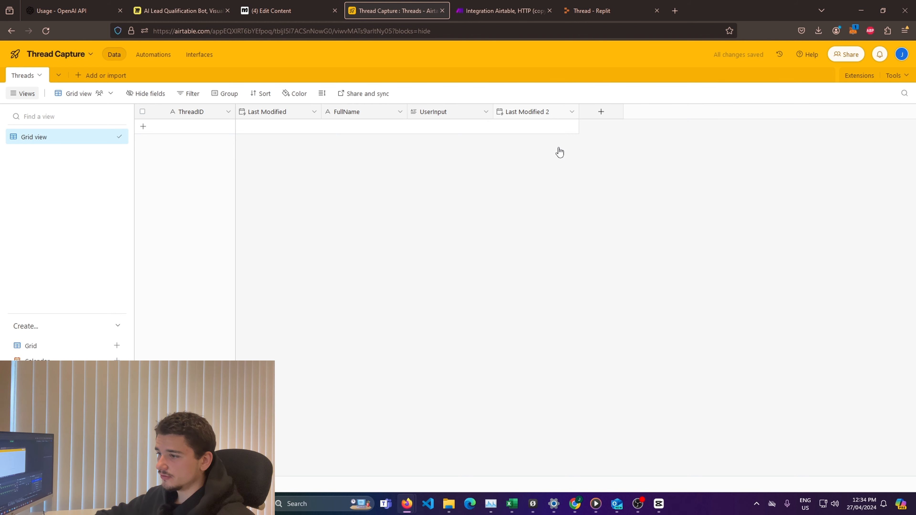
click(532, 367)
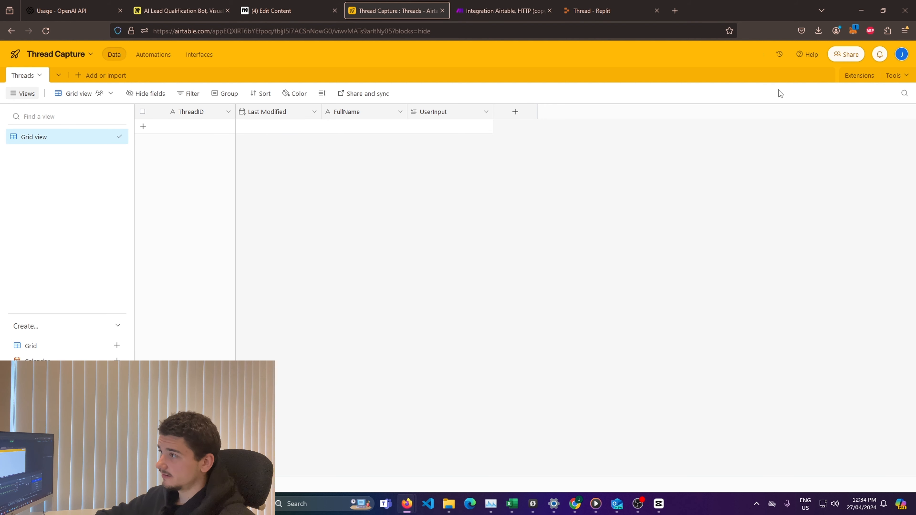
Step: Start a new personal access token in the Airtable developer hub and add the data.records:write scope
click(902, 56)
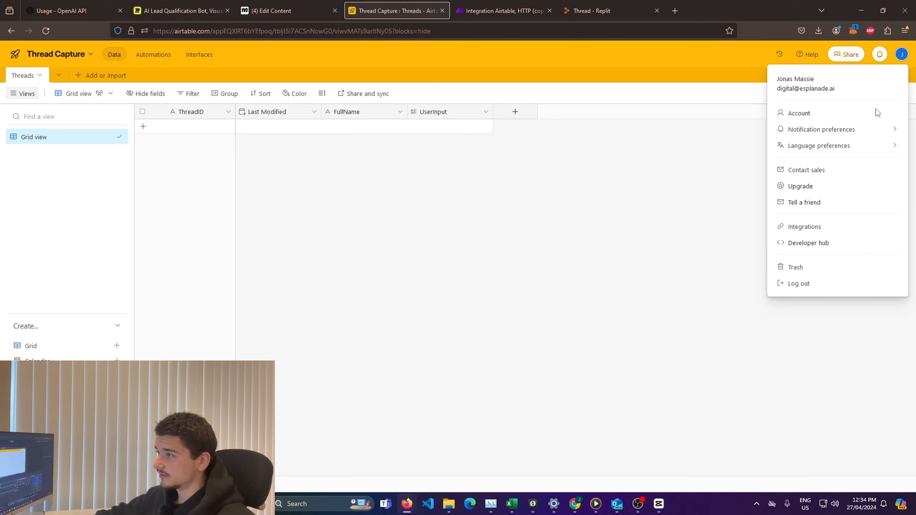
click(809, 243)
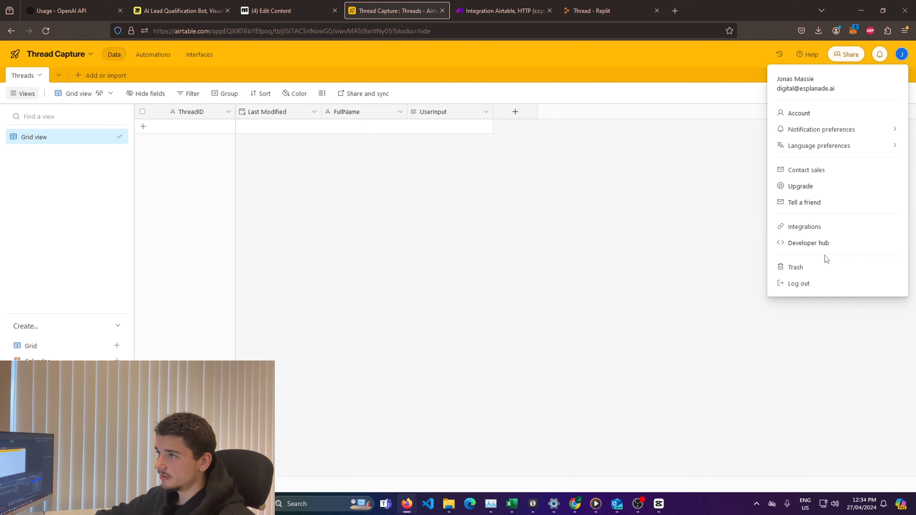
click(507, 13)
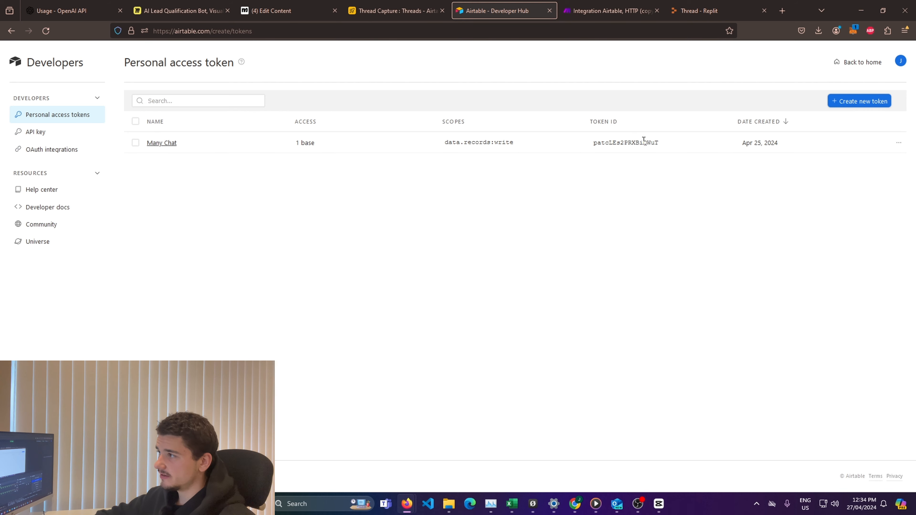
click(858, 112)
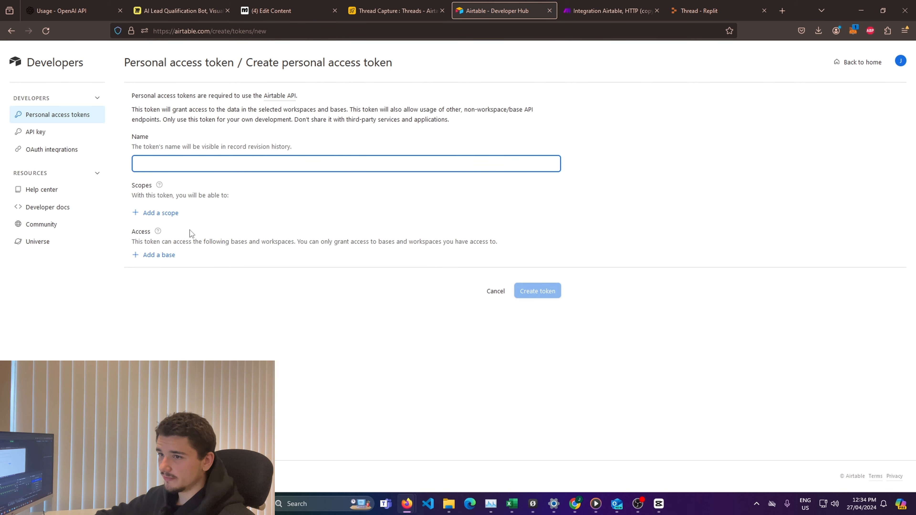
click(148, 214)
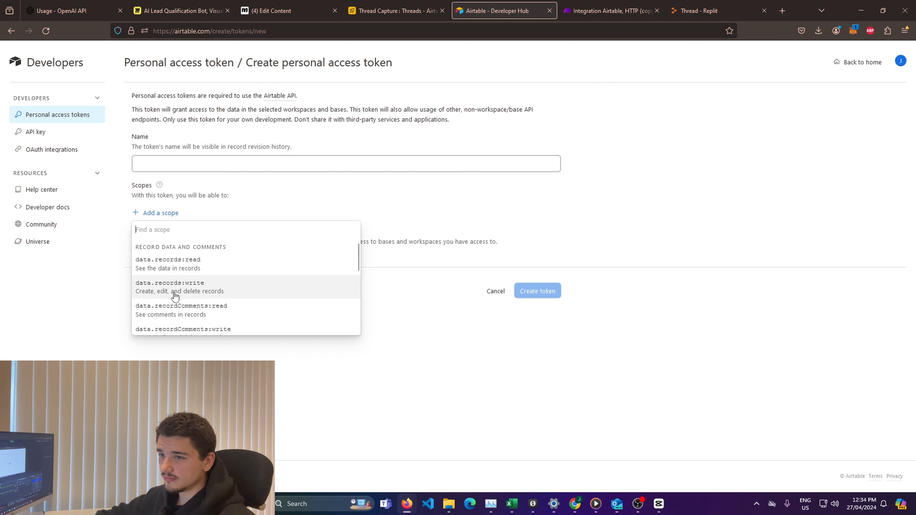
click(183, 296)
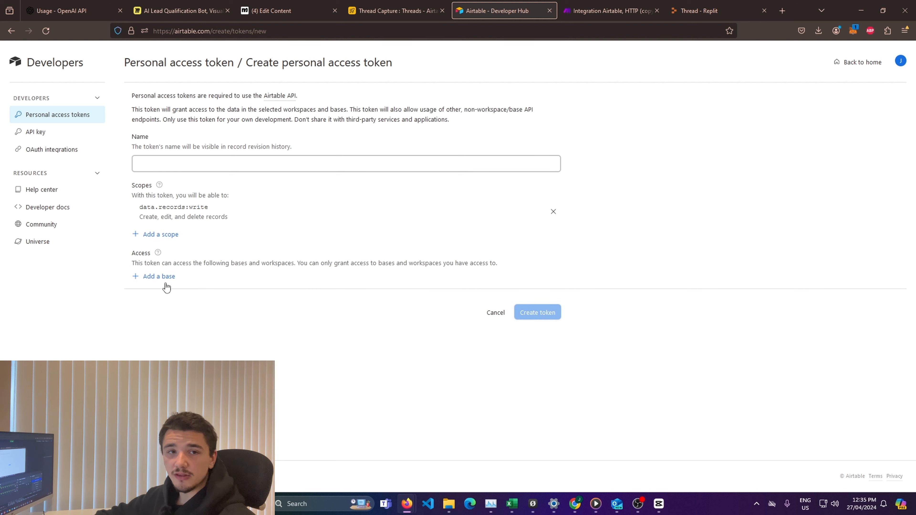
Step: Switch to ManyChat and examine the lead qualification flow from its triggers through the Create Thread, Actions #1 and message steps
click(396, 11)
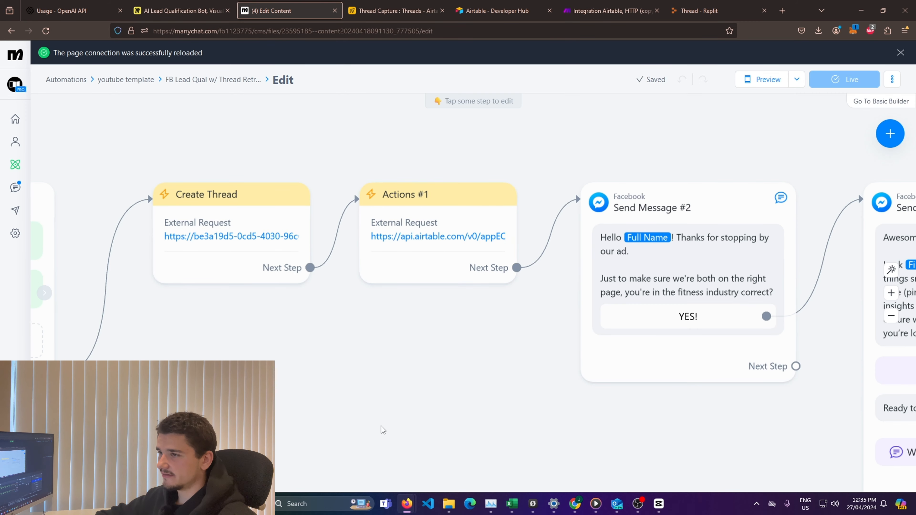
scroll(432, 385, down, 5)
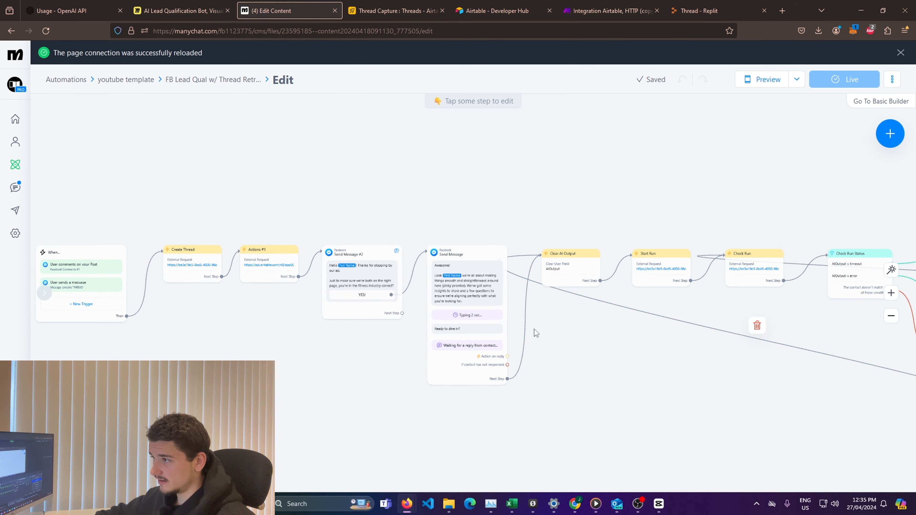
scroll(533, 328, down, 3)
scroll(516, 318, up, 3)
drag(246, 344, 421, 324)
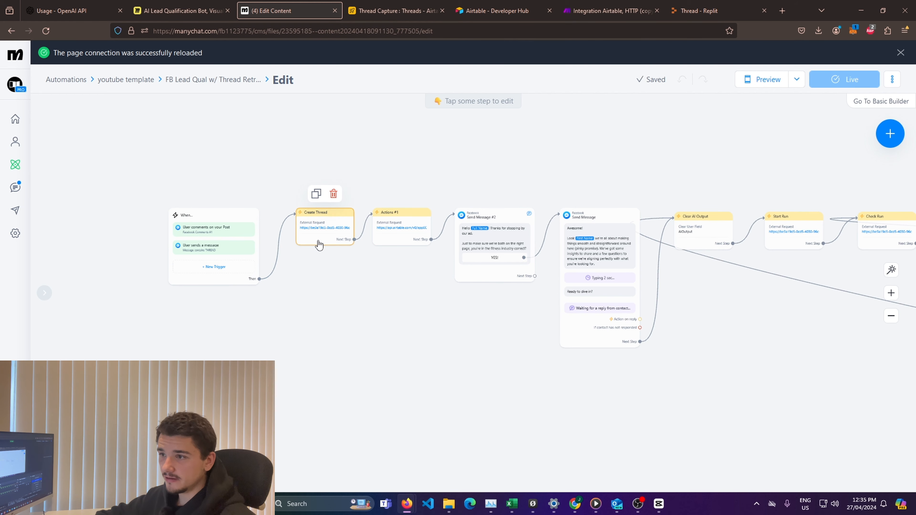
scroll(385, 296, up, 5)
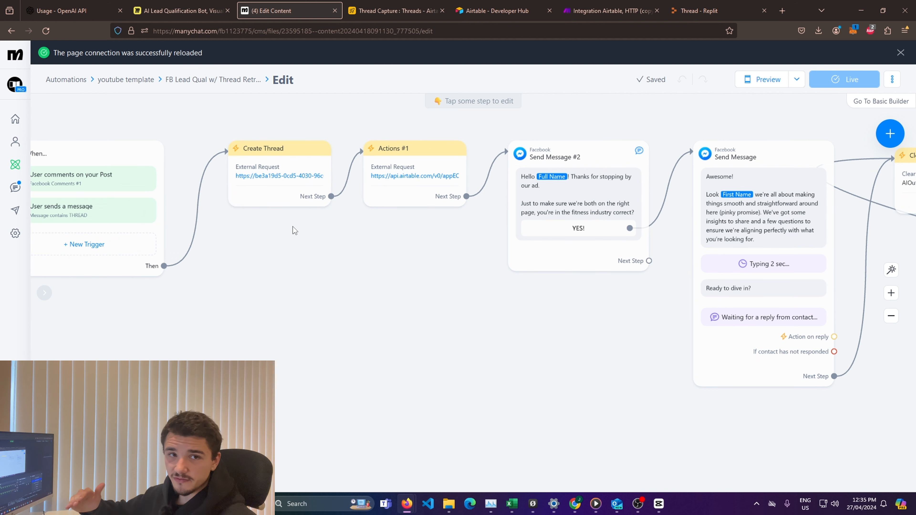
scroll(638, 297, down, 3)
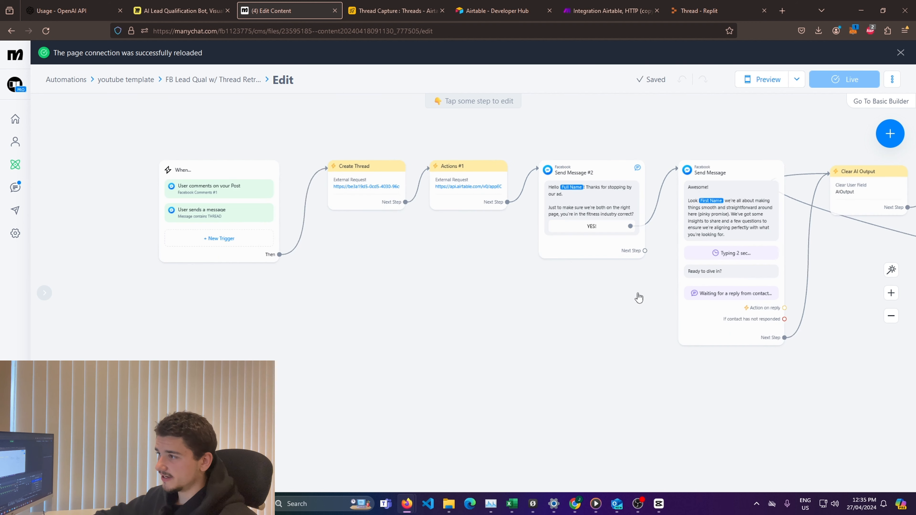
drag(583, 311, 644, 351)
scroll(422, 233, up, 4)
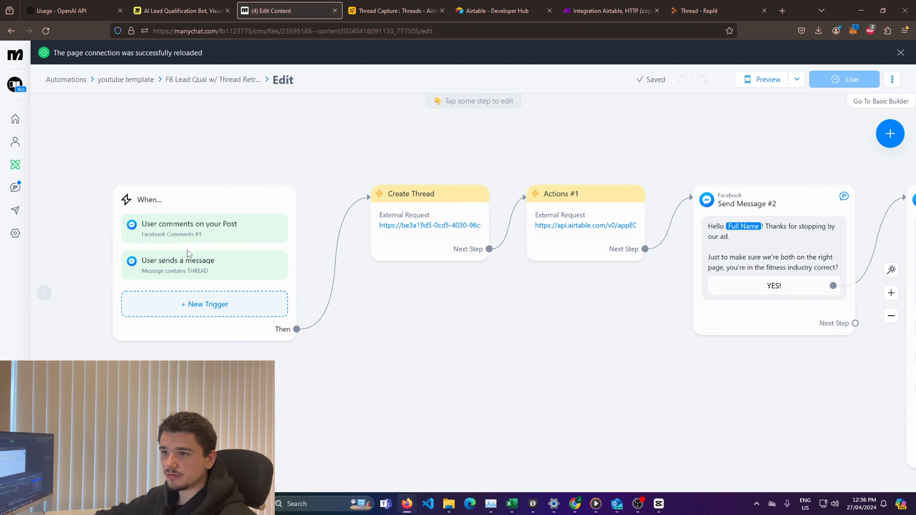
drag(555, 385, 461, 384)
scroll(518, 321, up, 3)
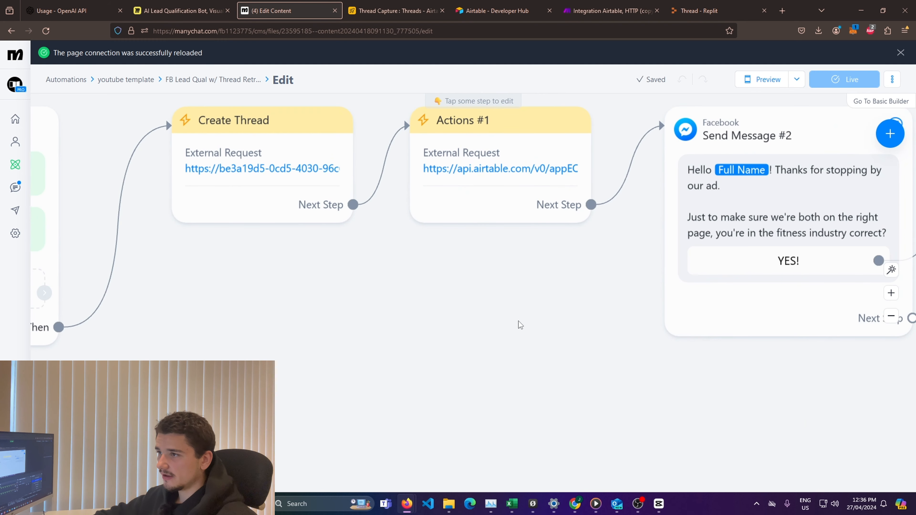
drag(518, 321, 487, 437)
Step: Open the Airtable external request in the Actions #1 step and examine the base ID and table name in its request URL
click(492, 242)
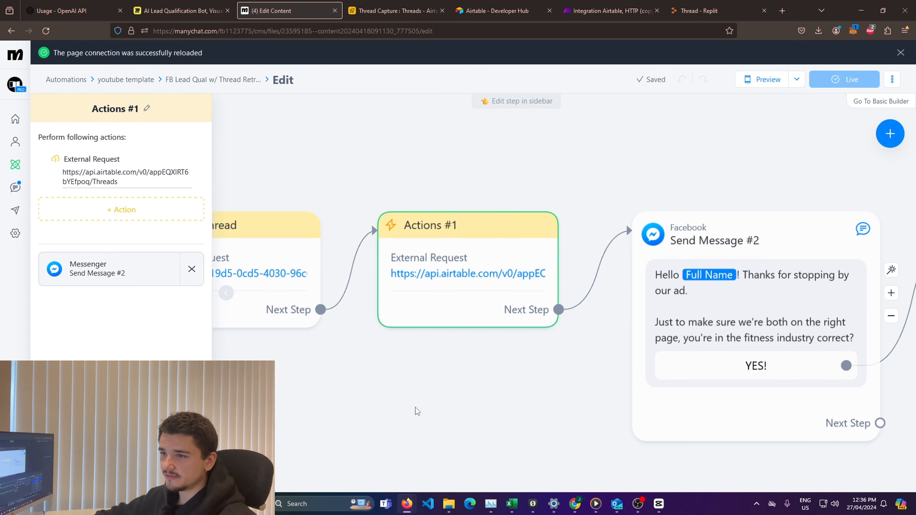
mouse_move(266, 265)
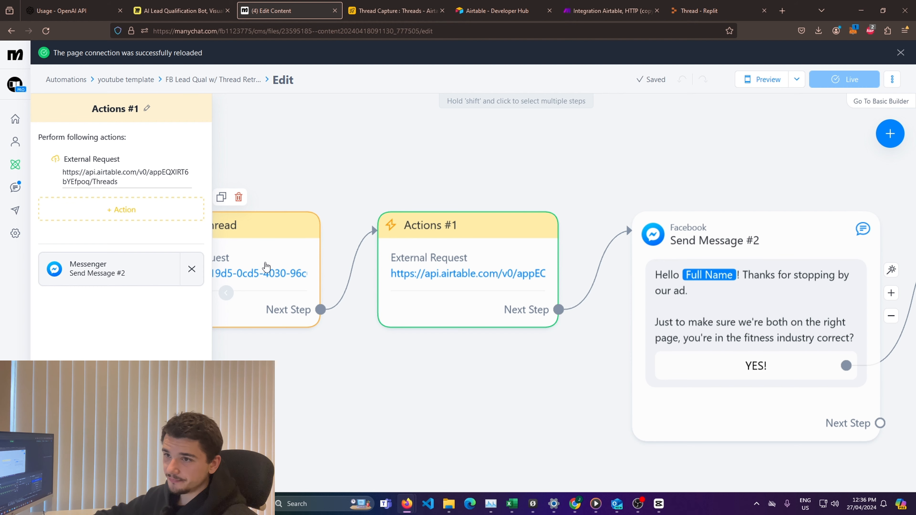
click(132, 173)
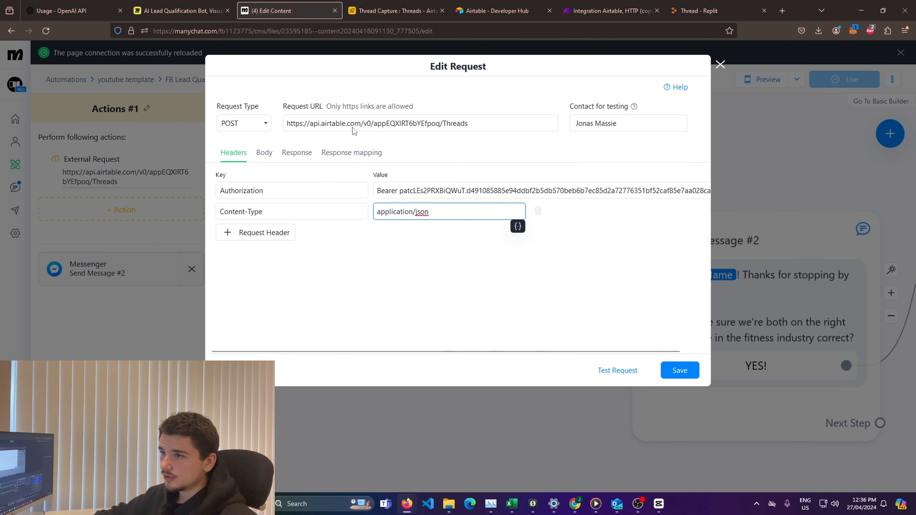
click(498, 126)
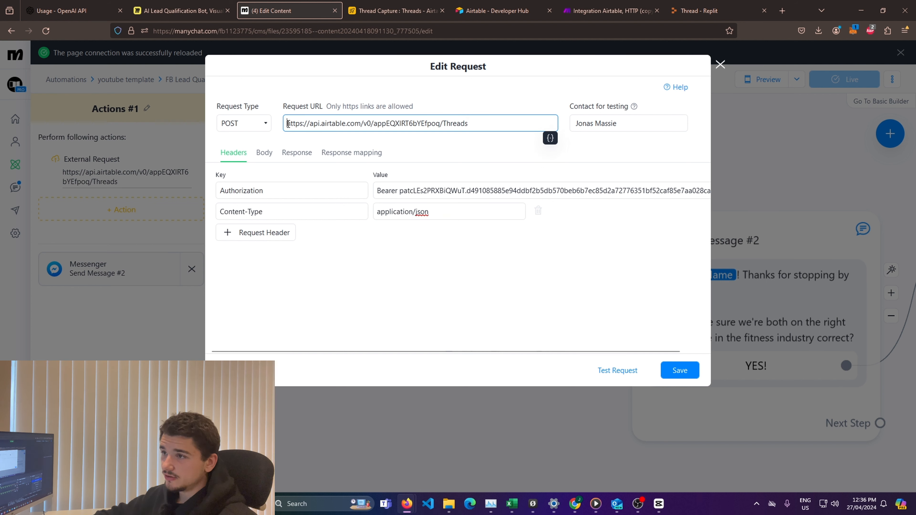
drag(288, 123, 440, 124)
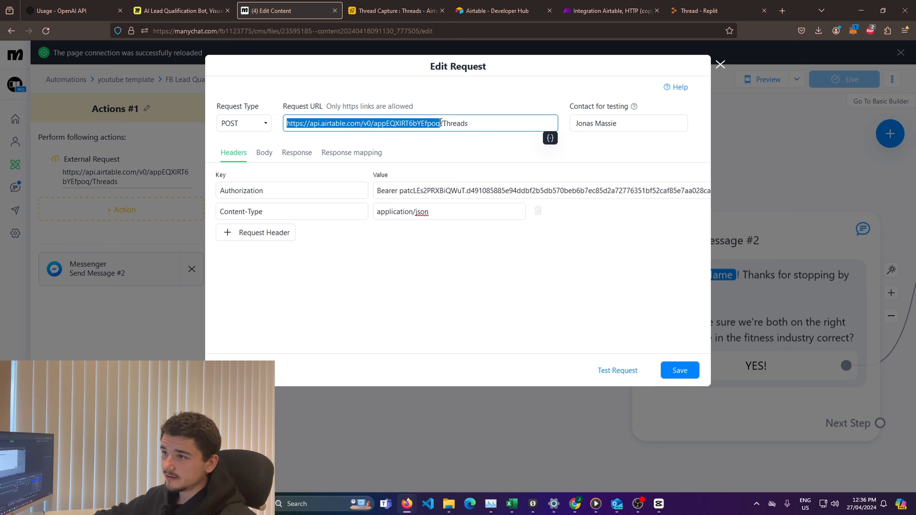
double_click(390, 123)
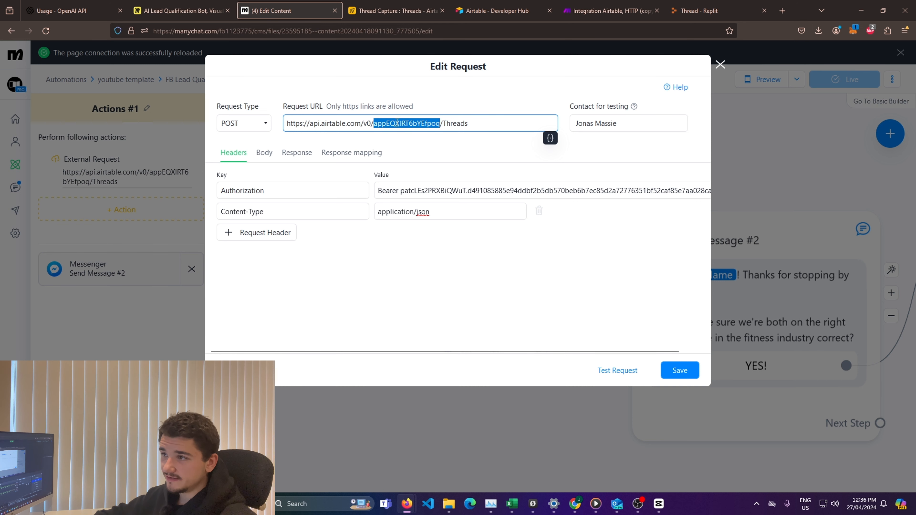
drag(443, 123, 475, 122)
click(475, 122)
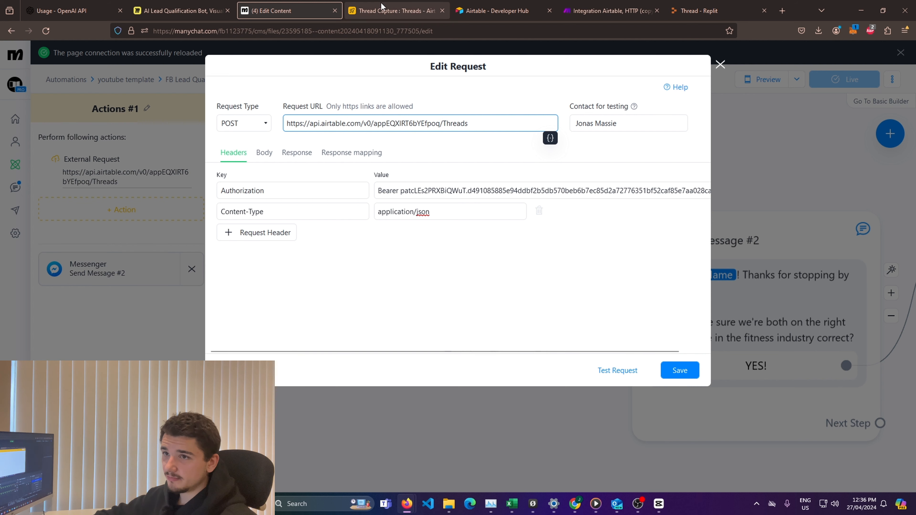
Step: Switch to the Thread Capture base in Airtable, locate the base ID in its web address, and return to the ManyChat request
click(394, 10)
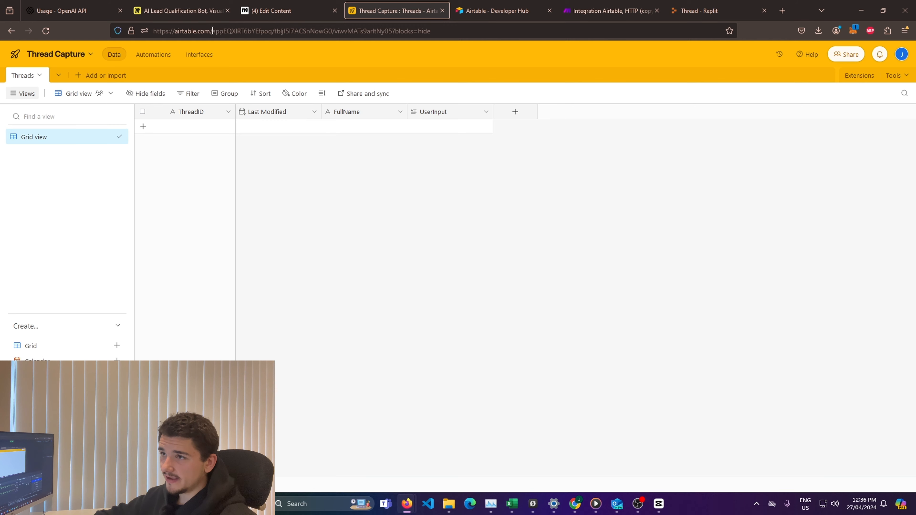
drag(273, 32, 216, 33)
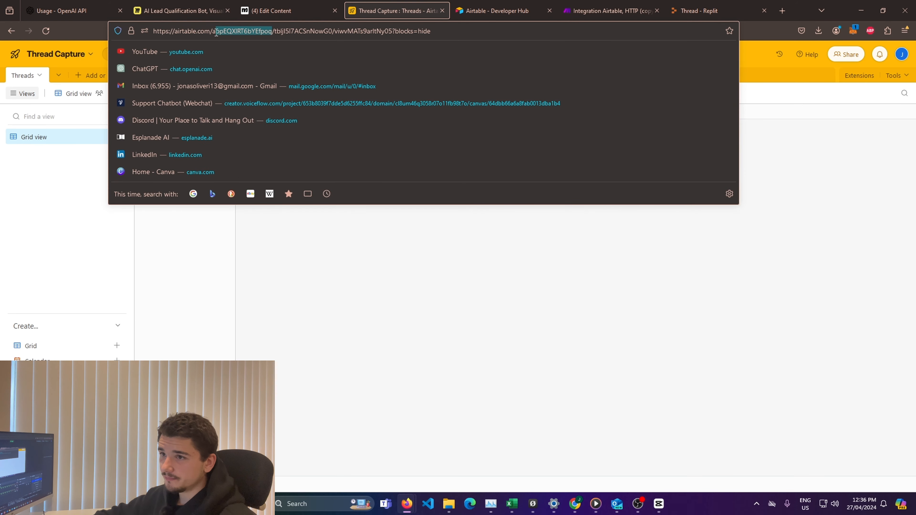
click(367, 283)
click(274, 10)
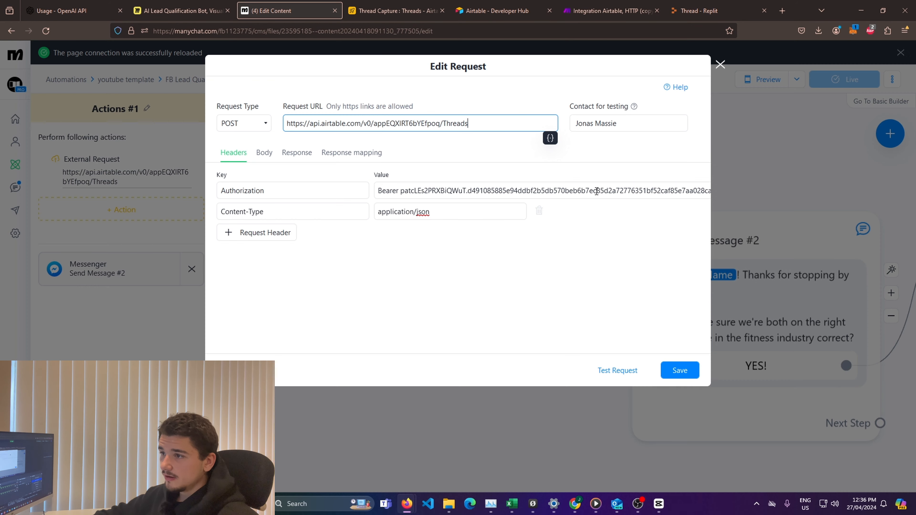
Step: Examine the request's Authorization header, checking the Bearer prefix and the access token that follows it
click(481, 276)
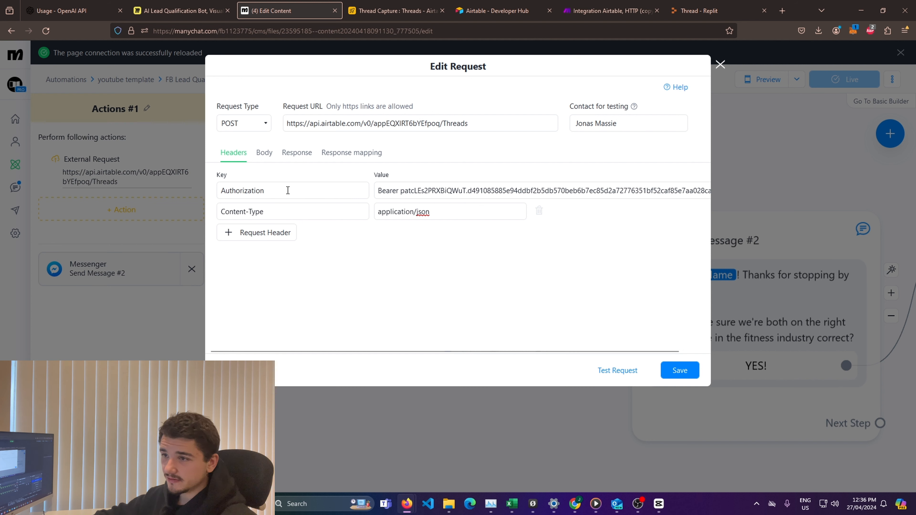
drag(288, 190, 222, 191)
click(385, 188)
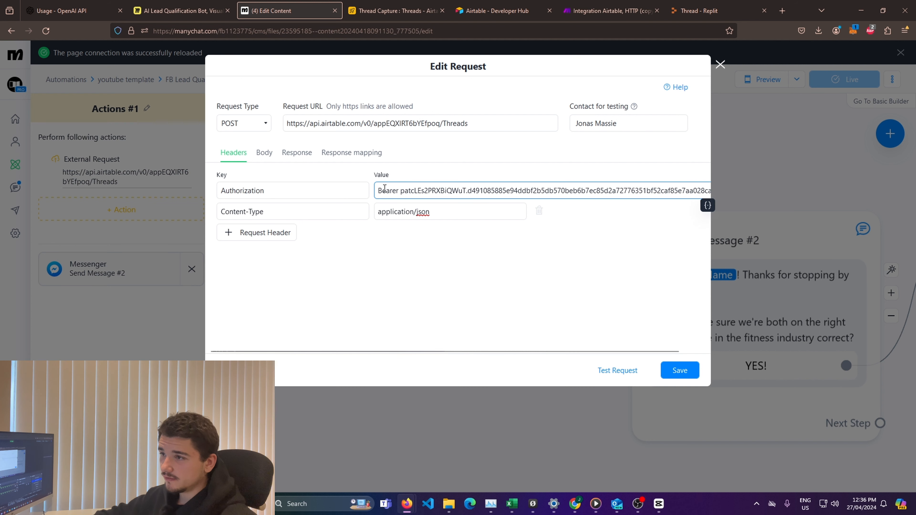
double_click(386, 189)
click(417, 190)
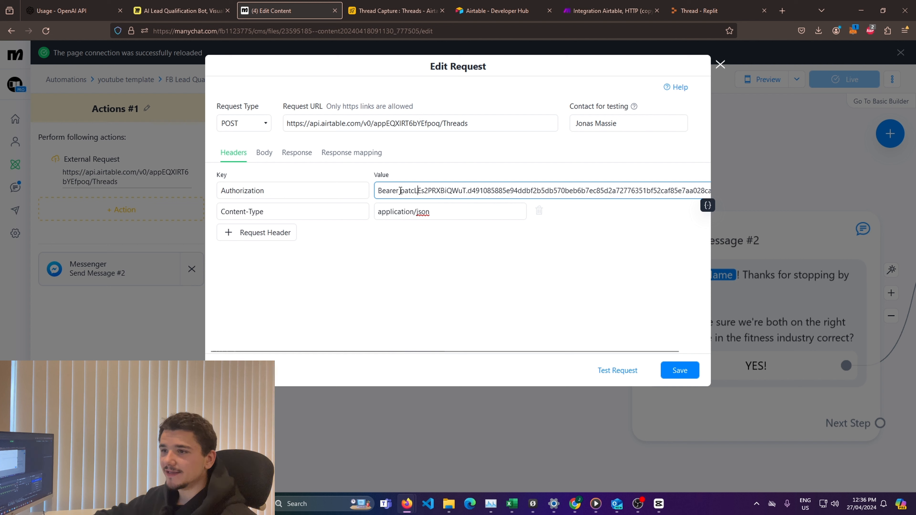
Step: Examine the request's Content-Type header and its application/json value
click(433, 272)
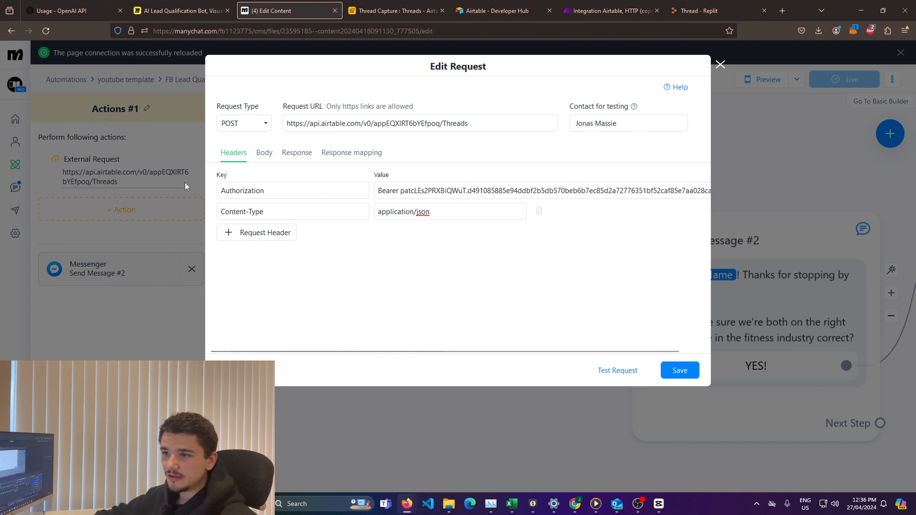
drag(221, 211, 436, 254)
click(465, 221)
drag(449, 213, 377, 214)
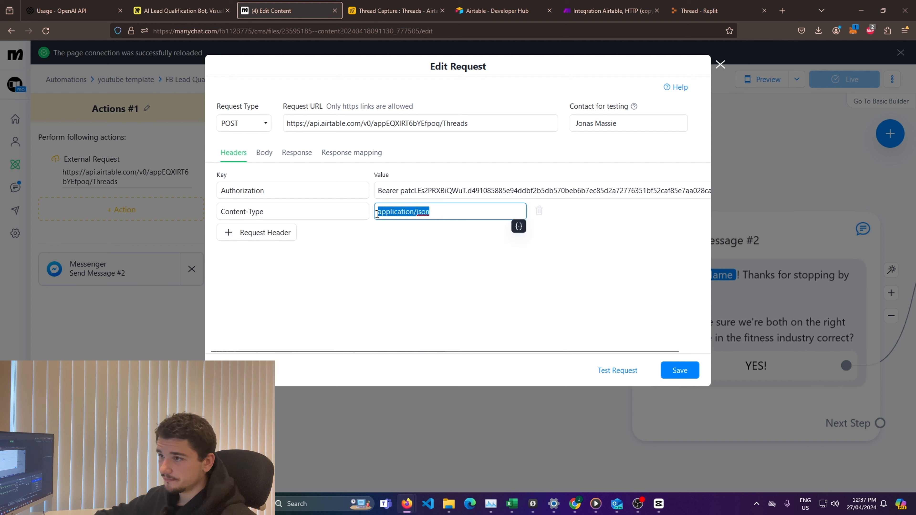
click(399, 250)
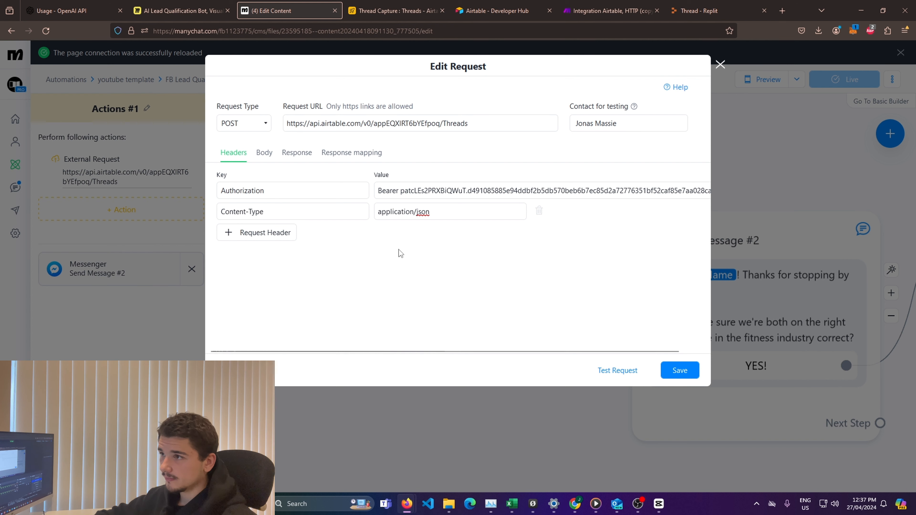
Step: Open the request body and examine its JSON structure, focusing on the ThreadID key inside the fields object
click(268, 159)
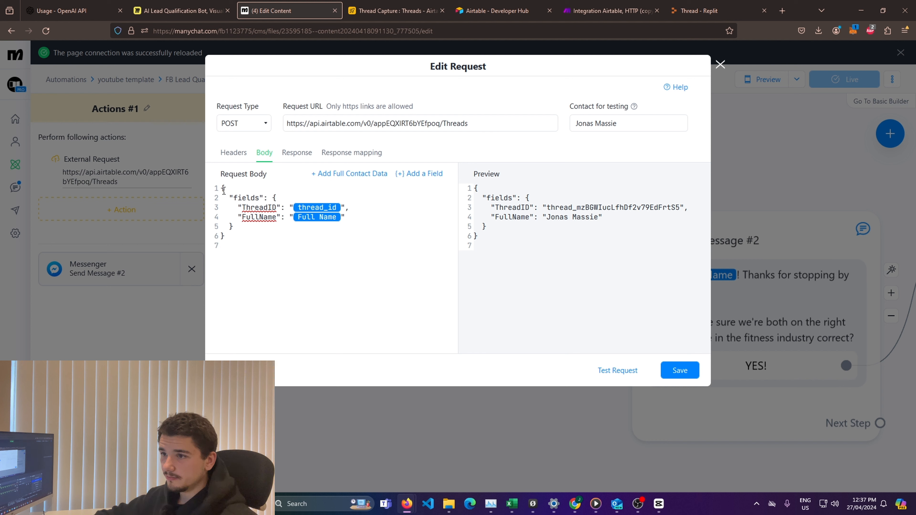
mouse_move(234, 197)
mouse_down()
mouse_move(259, 198)
mouse_move(237, 207)
mouse_move(243, 205)
mouse_up()
click(264, 227)
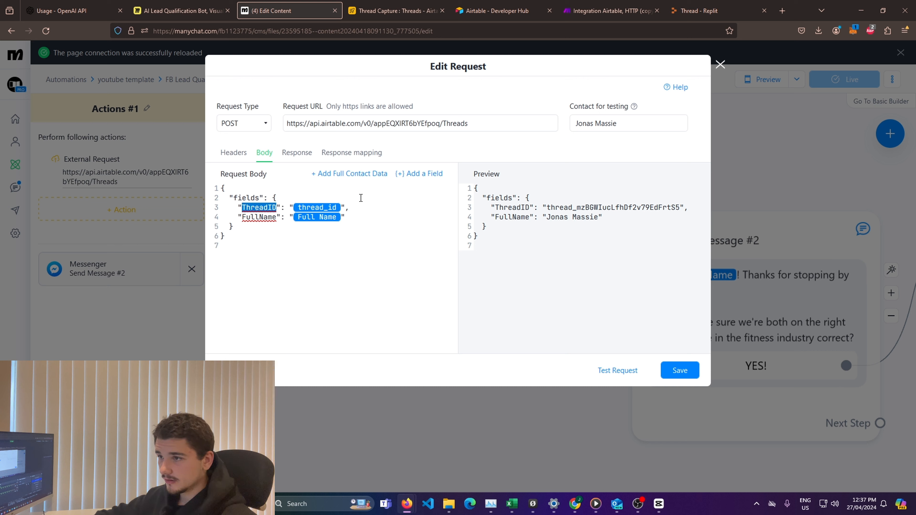
click(351, 198)
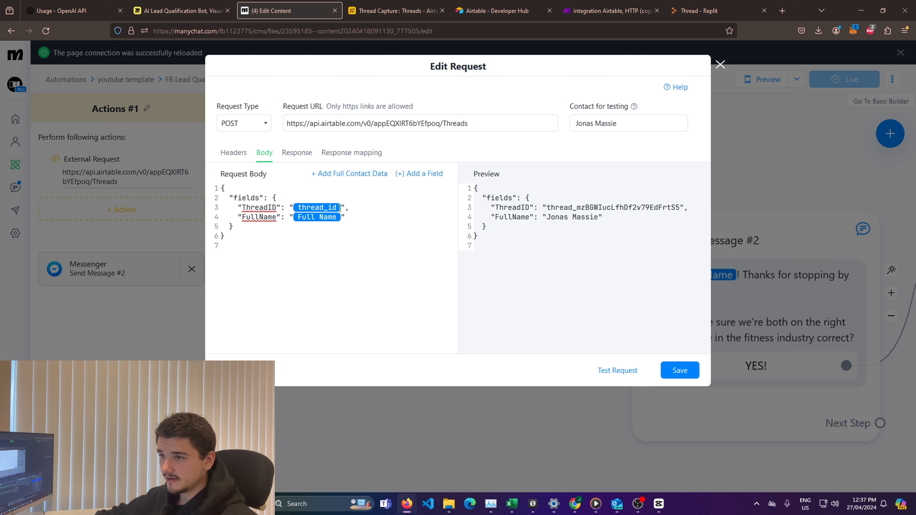
Step: Remove the ThreadID value from the request body and reinsert it as the thread_id custom user field
click(340, 207)
key(BackSpace)
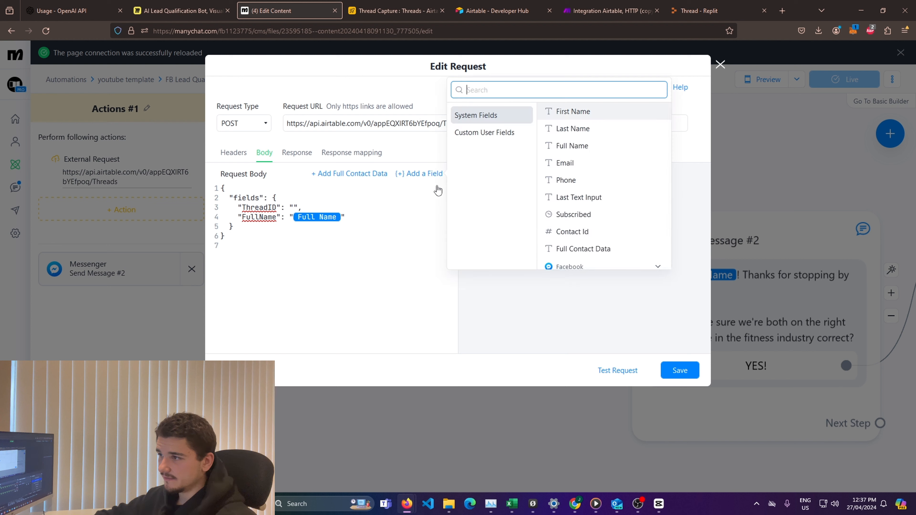
click(426, 175)
scroll(606, 238, down, 1)
click(603, 239)
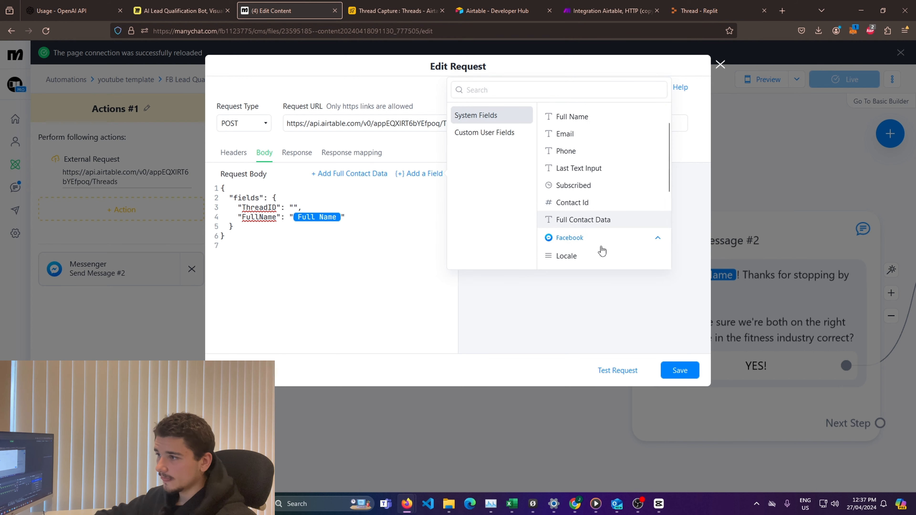
scroll(603, 252, down, 2)
scroll(603, 251, down, 2)
scroll(562, 223, up, 2)
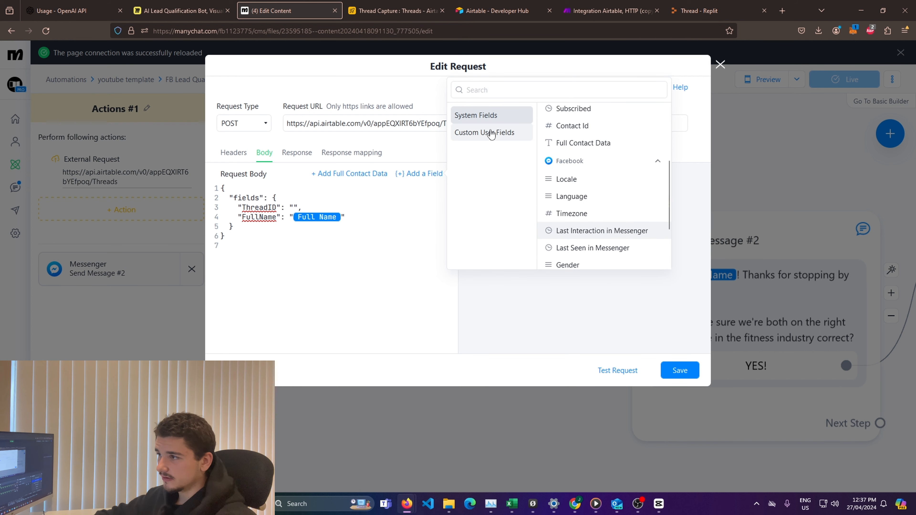
click(490, 132)
click(642, 168)
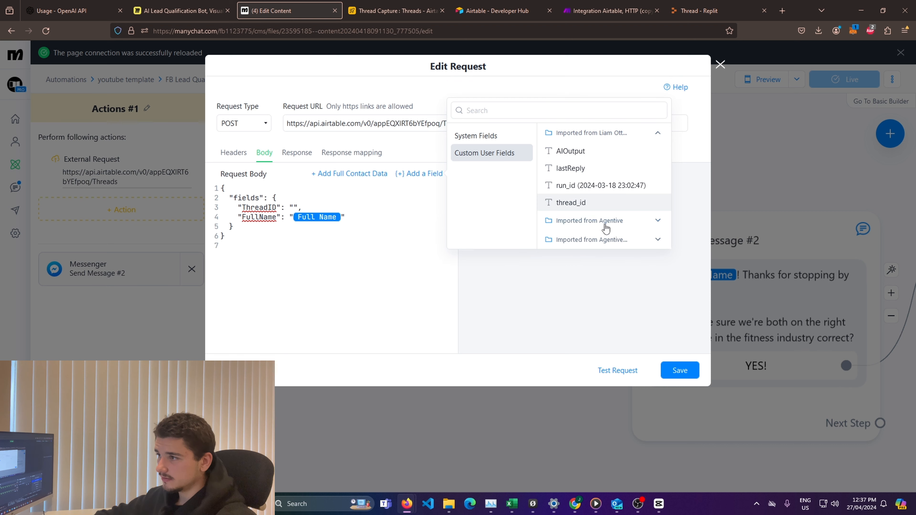
click(611, 202)
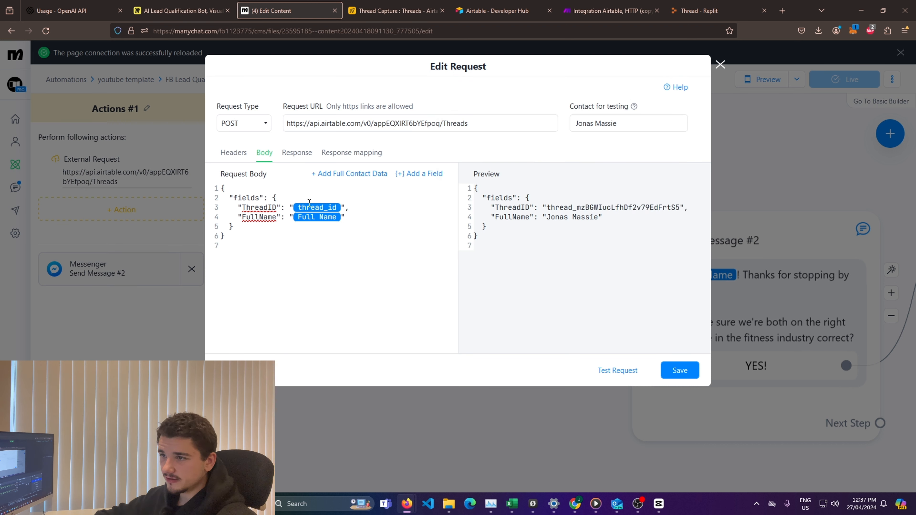
Step: Review the FullName entry in the body, the response mapping, the headers and the request URL before saving
mouse_move(241, 218)
mouse_down()
mouse_move(342, 218)
mouse_move(242, 219)
mouse_up()
click(293, 238)
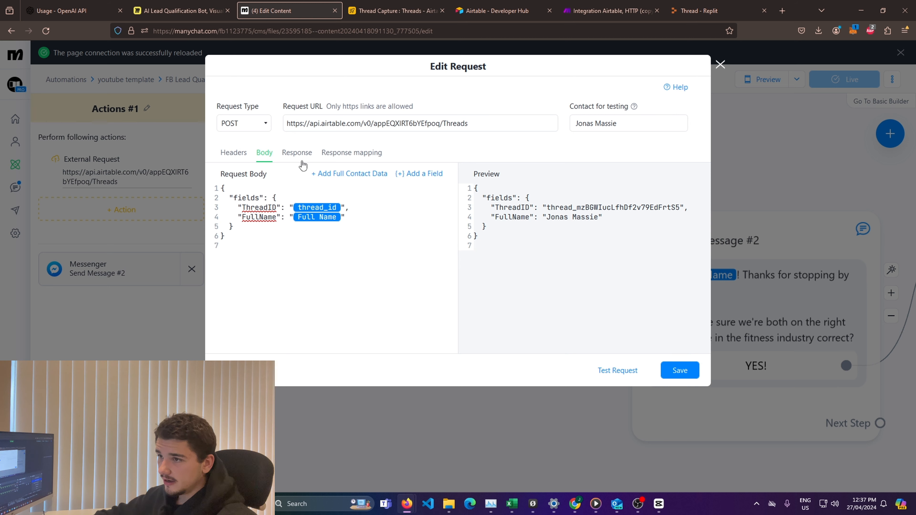
click(341, 162)
click(297, 159)
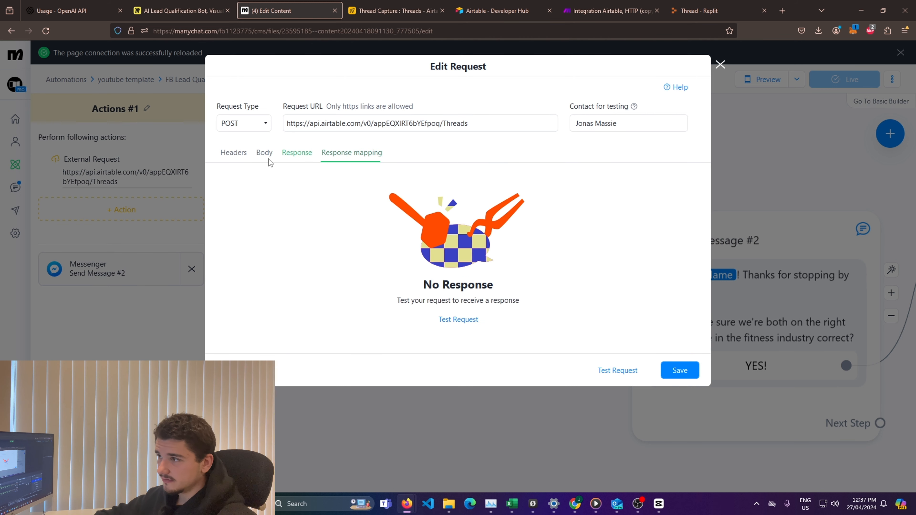
click(259, 159)
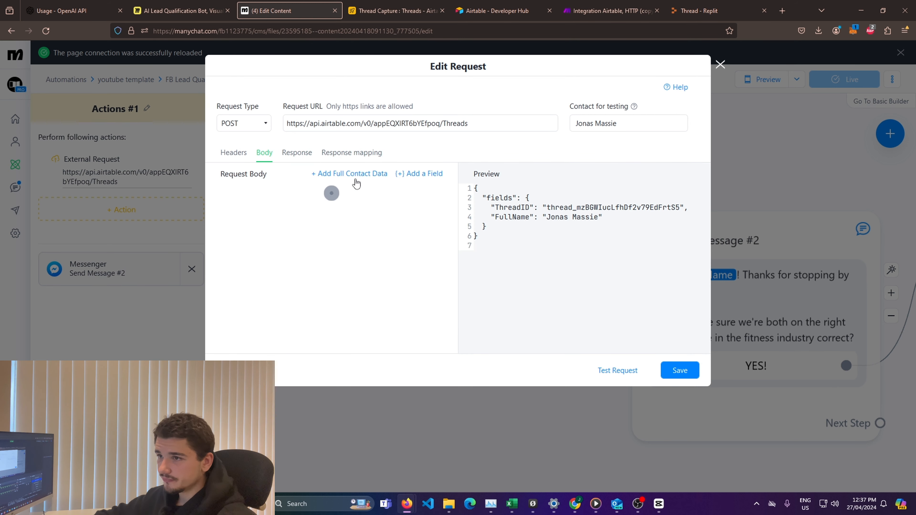
click(233, 152)
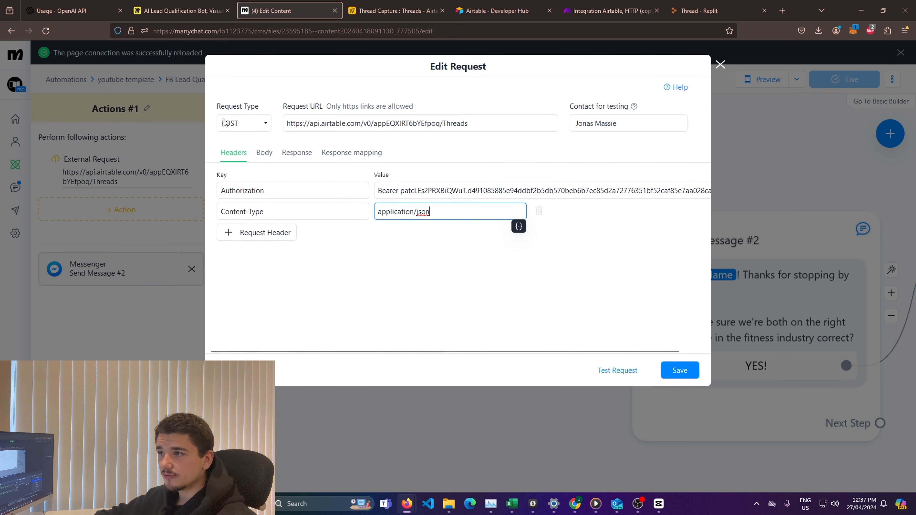
drag(493, 123, 283, 124)
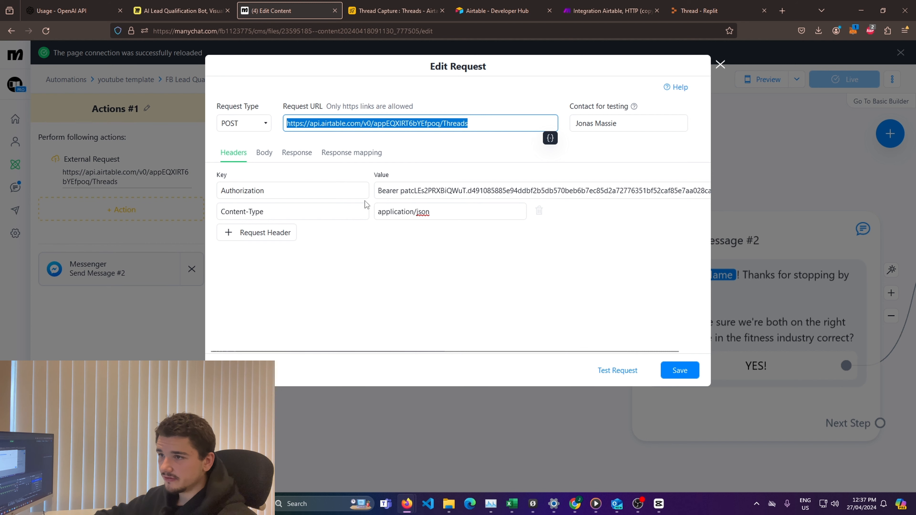
click(263, 156)
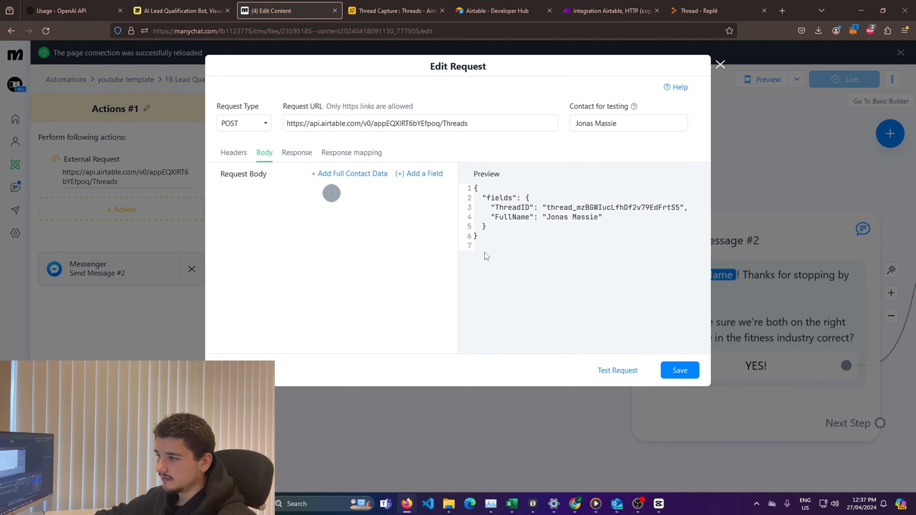
Step: Save the external request in the Actions #1 step and switch to the Thread Capture base in Airtable
click(680, 372)
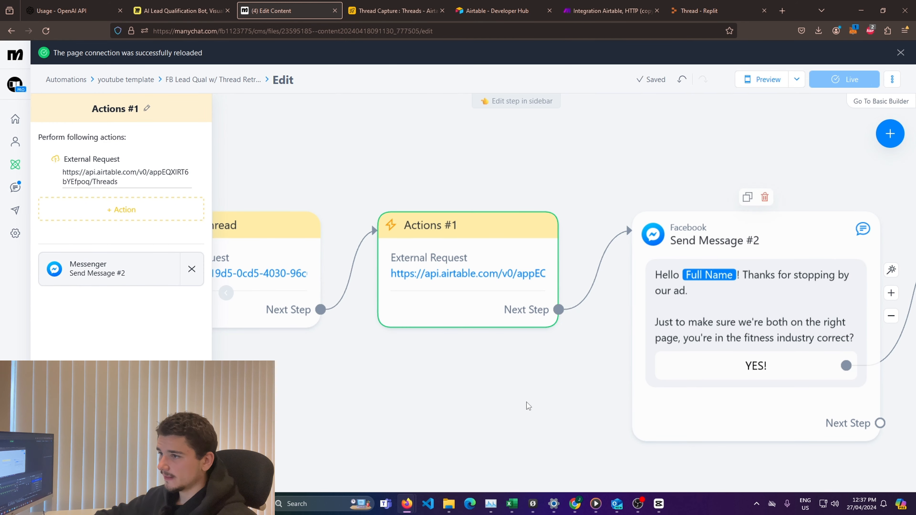
click(555, 414)
drag(553, 411, 529, 388)
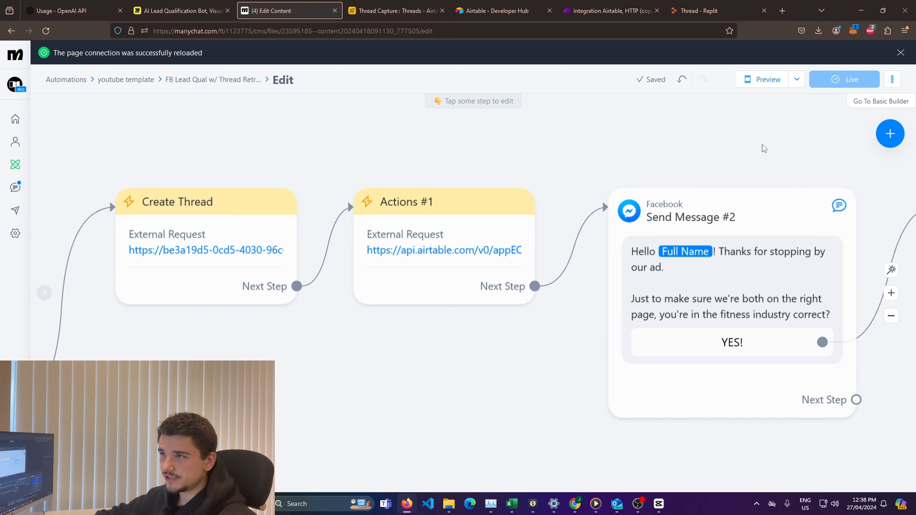
click(395, 11)
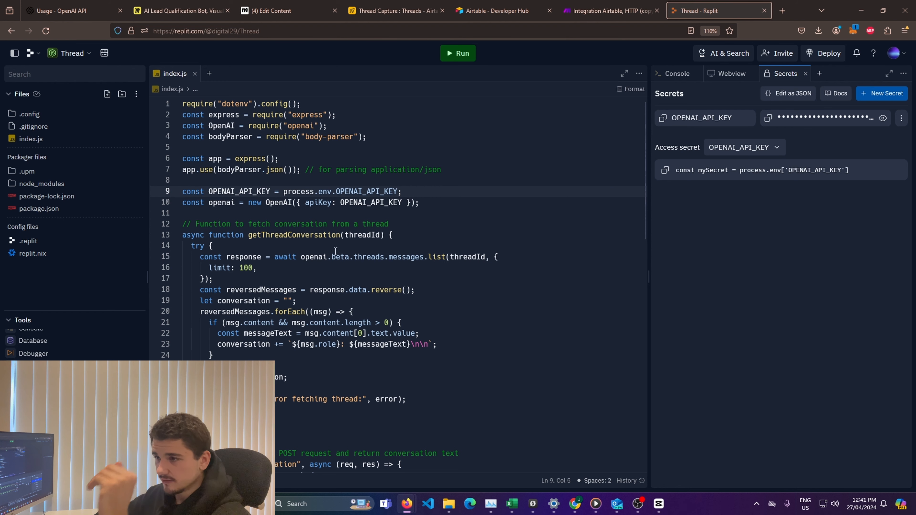
Step: In the Replit Thread project, examine how getThreadConversation in index.js lists, reverses and joins the thread messages and returns the conversation
scroll(420, 280, down, 3)
scroll(245, 221, up, 1)
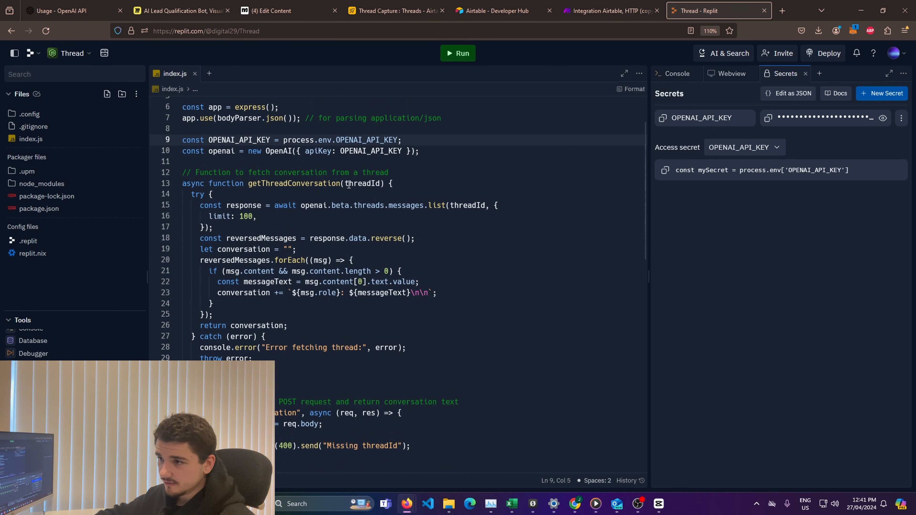
scroll(325, 218, down, 2)
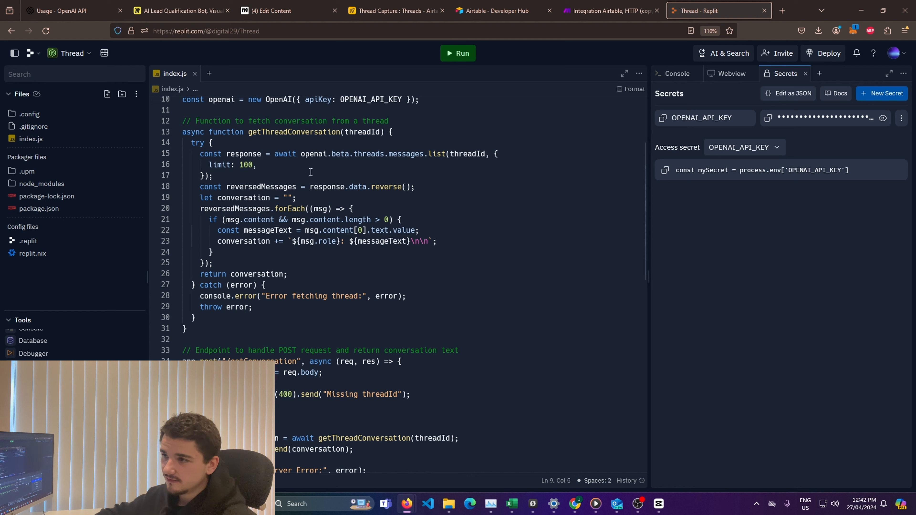
click(312, 188)
click(387, 201)
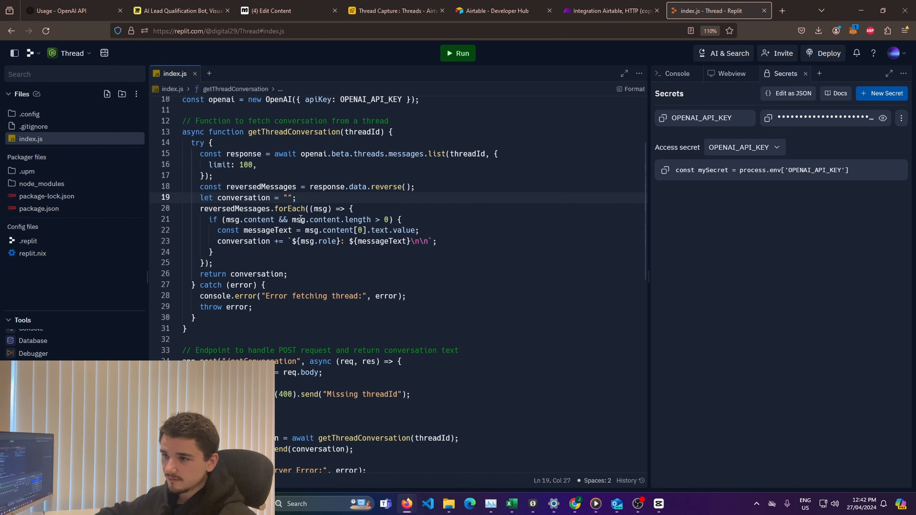
click(226, 231)
click(371, 242)
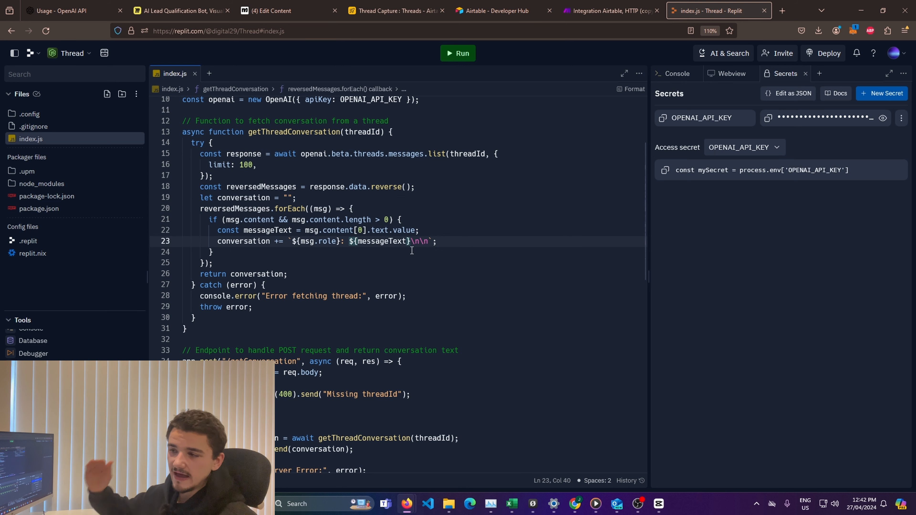
click(344, 286)
drag(199, 276, 293, 274)
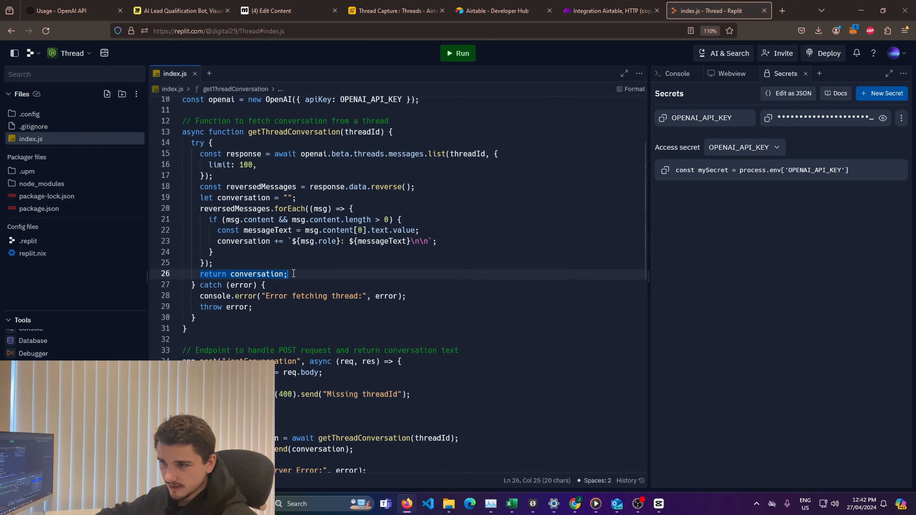
click(326, 273)
scroll(321, 333, down, 2)
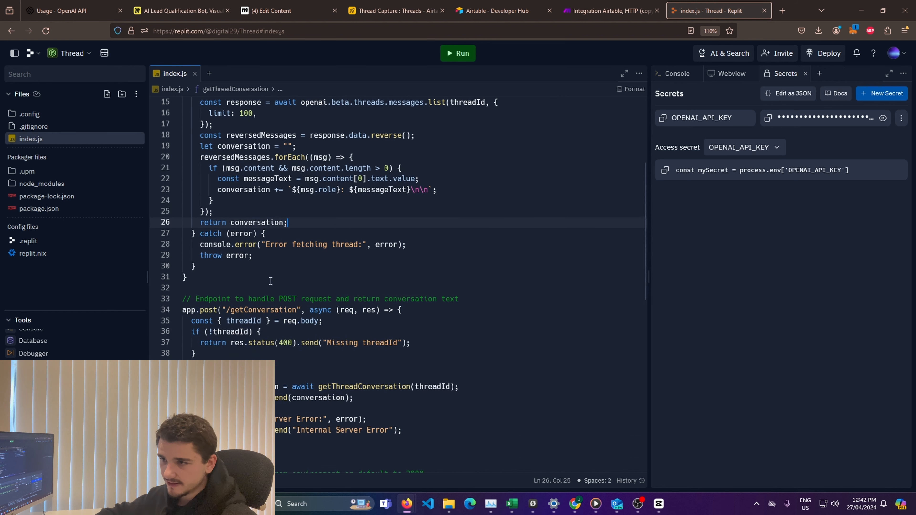
Step: Examine the rest of index.js: the /getConversation POST endpoint, its threadId check and error handling, and the port setup
click(257, 254)
click(337, 287)
scroll(365, 309, down, 1)
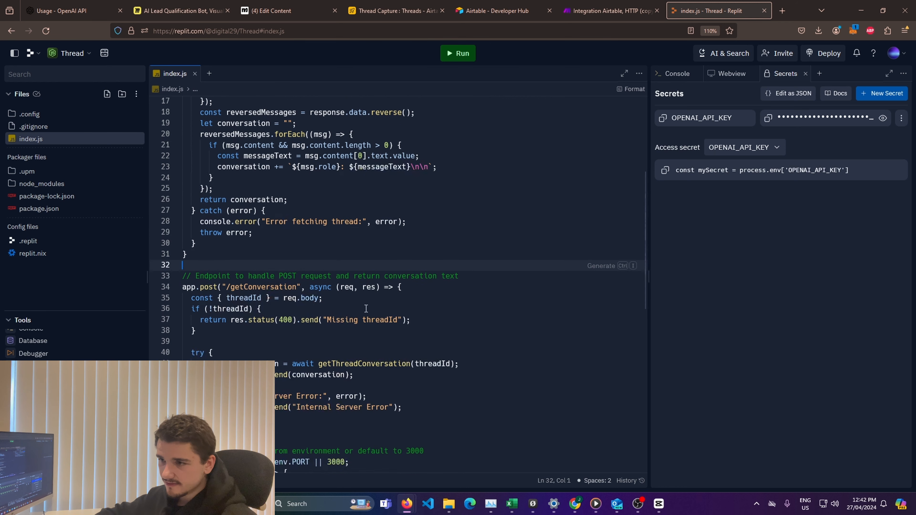
drag(197, 246, 279, 248)
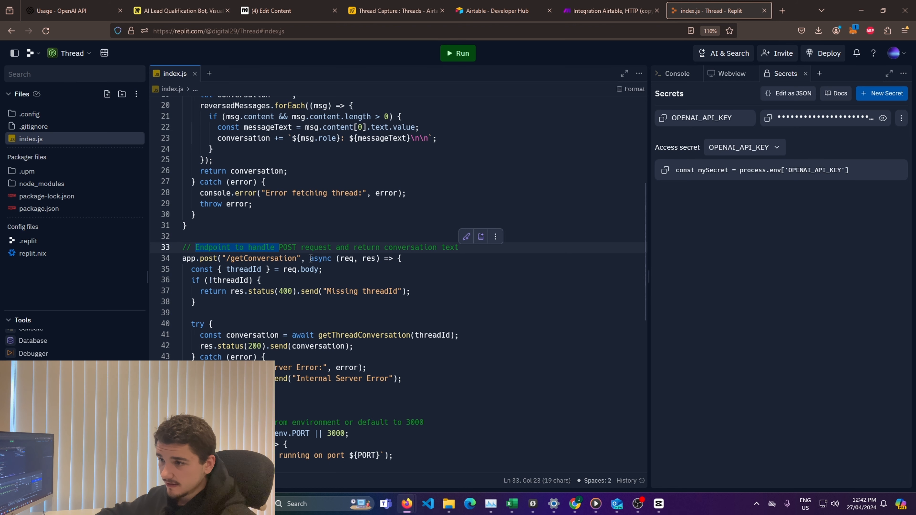
click(310, 258)
click(318, 291)
scroll(316, 260, down, 3)
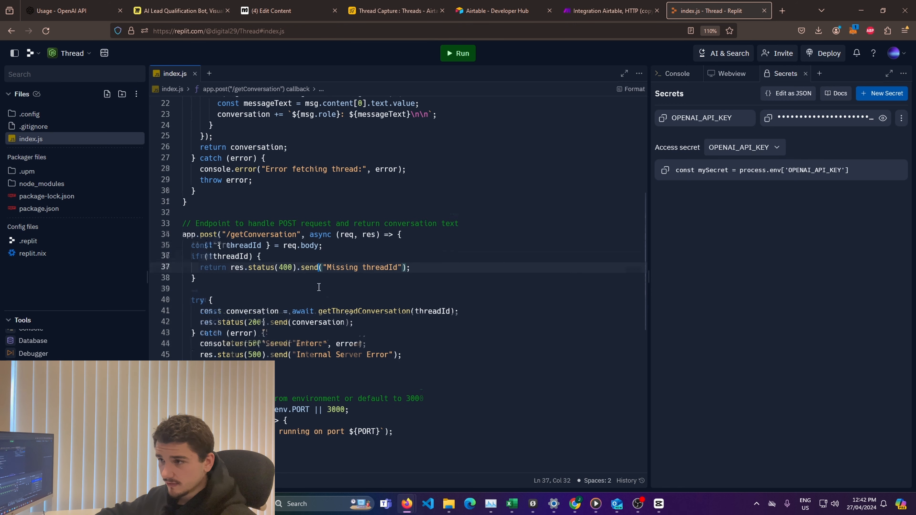
click(258, 232)
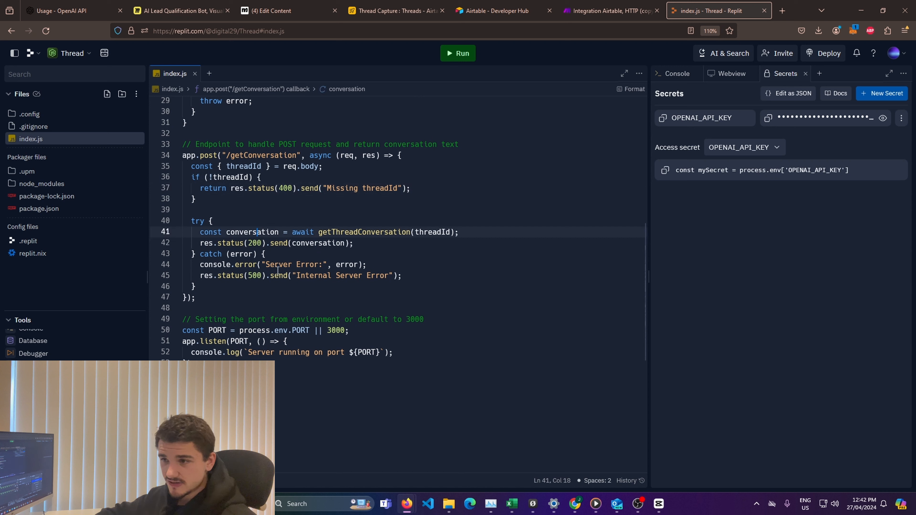
click(278, 265)
double_click(204, 263)
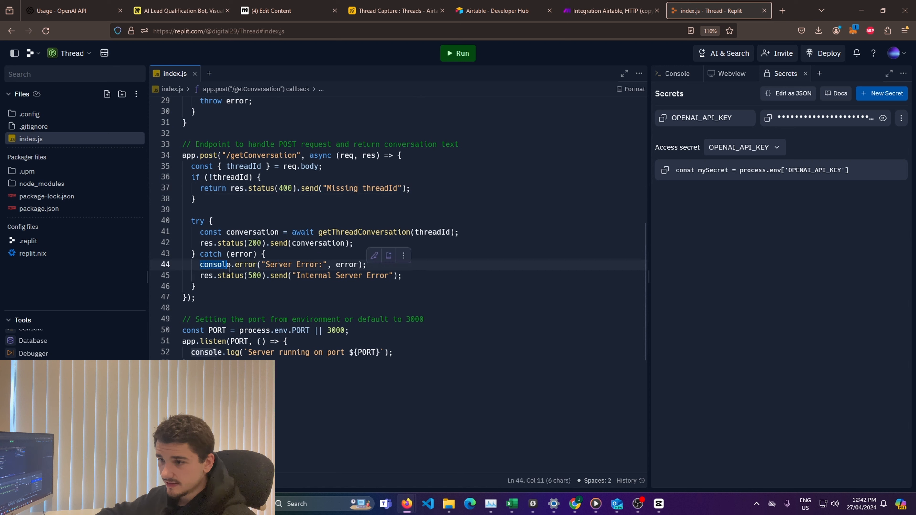
click(223, 276)
drag(239, 320, 307, 352)
click(311, 364)
scroll(375, 366, up, 6)
scroll(375, 365, up, 2)
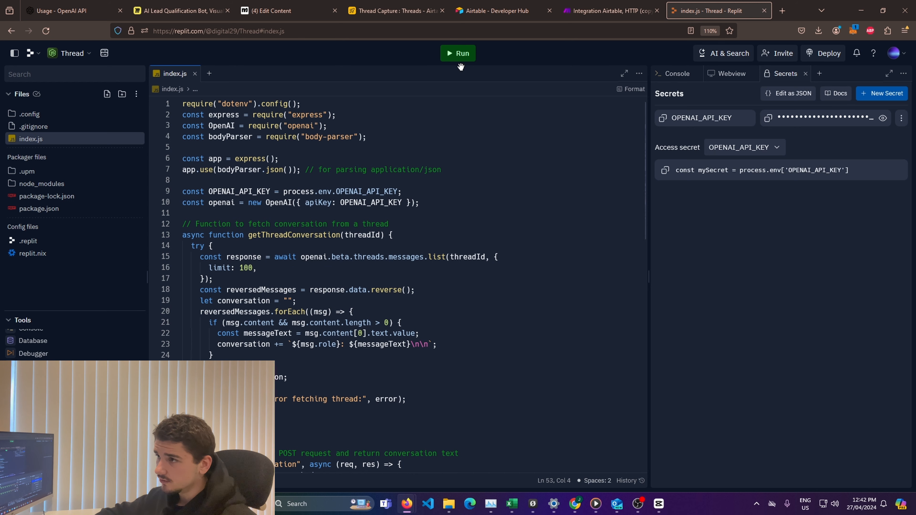
Step: Run the Thread server and open its web preview in a new browser tab to get its replit.dev address
click(460, 55)
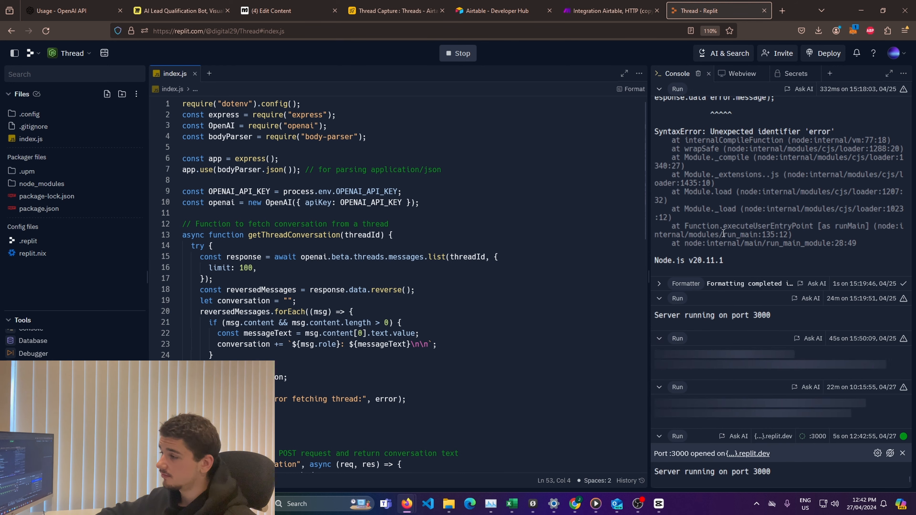
click(735, 75)
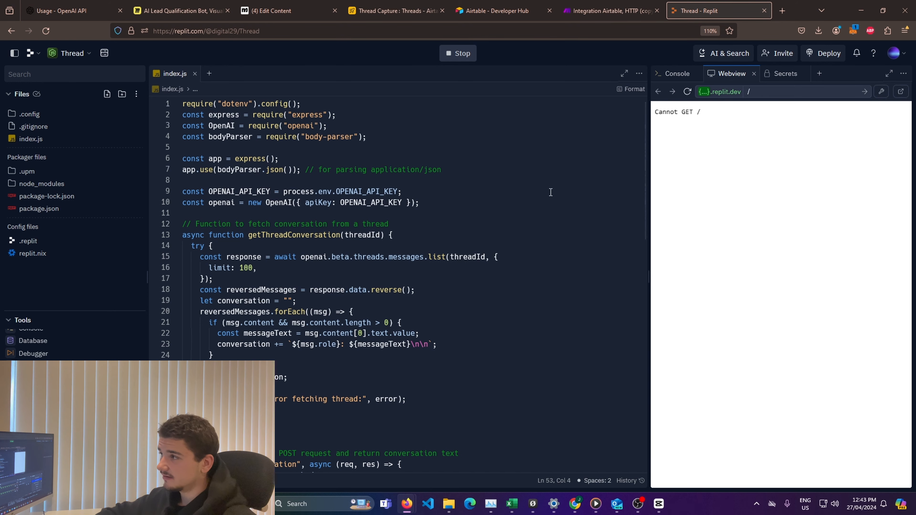
click(901, 92)
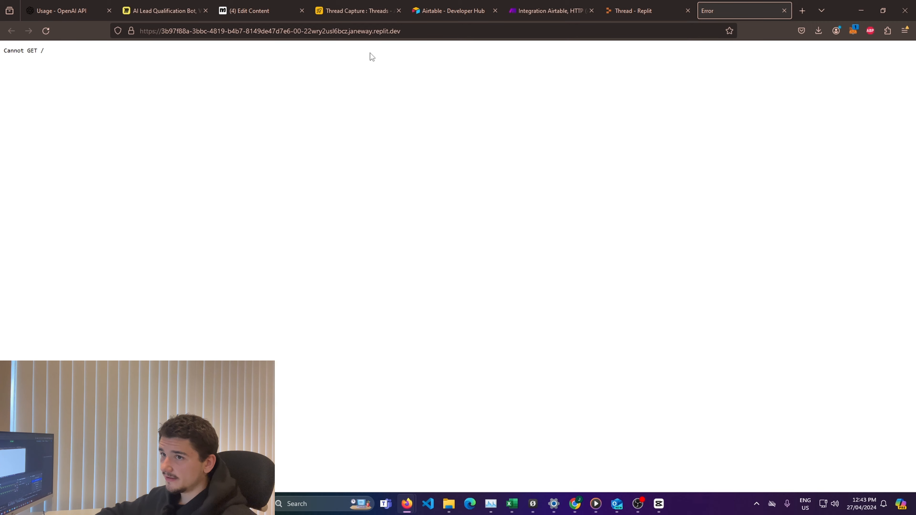
Step: Switch to the Make scenario and review the Watch Records trigger's base, table, trigger field and label field against the Threads table in Airtable
click(409, 32)
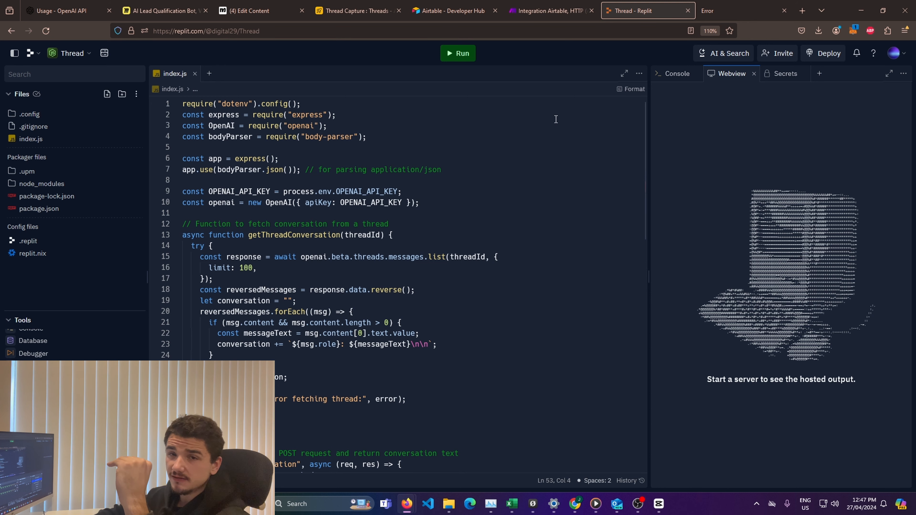
click(548, 11)
click(609, 148)
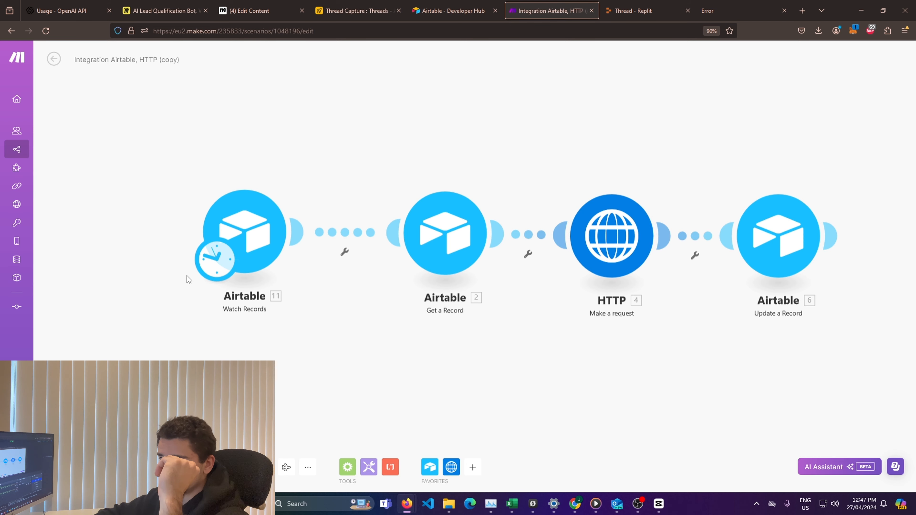
click(235, 215)
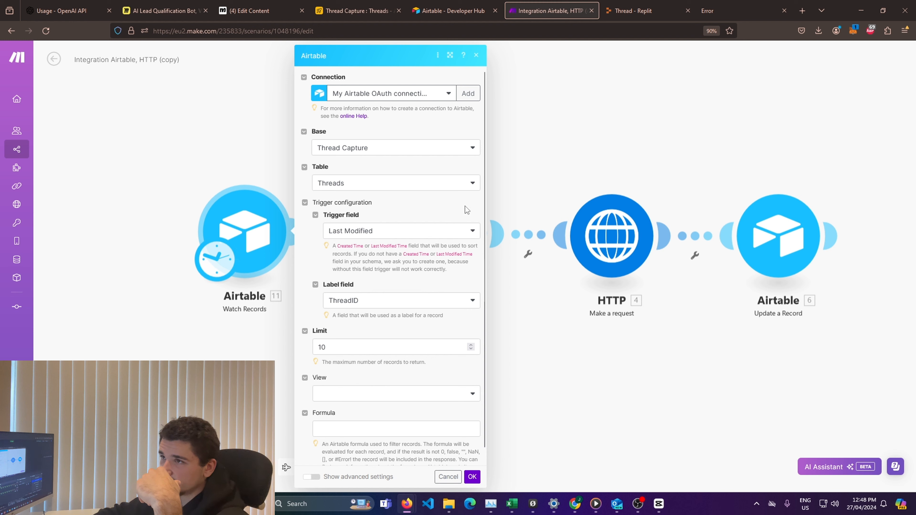
click(376, 15)
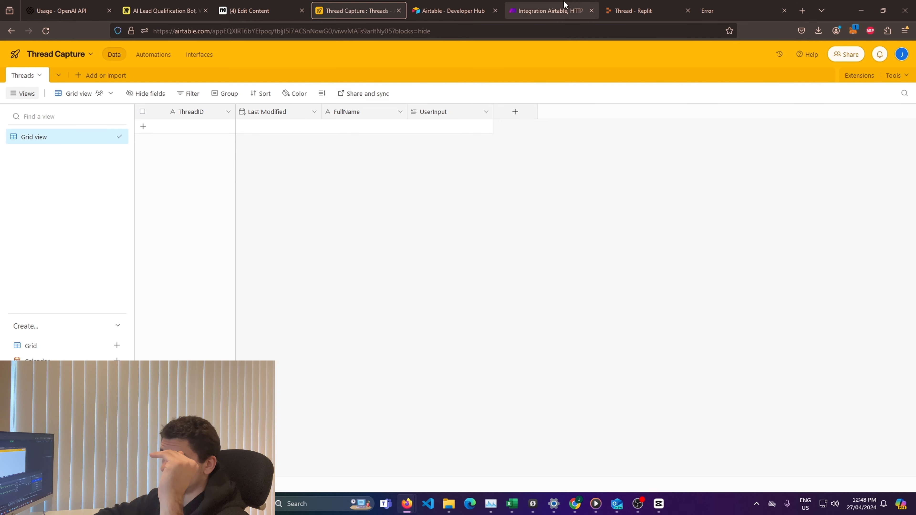
click(563, 9)
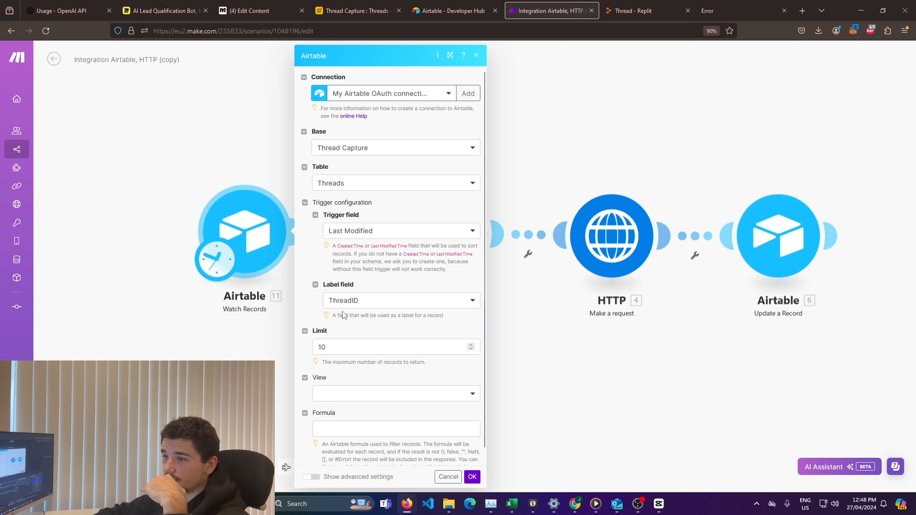
click(558, 360)
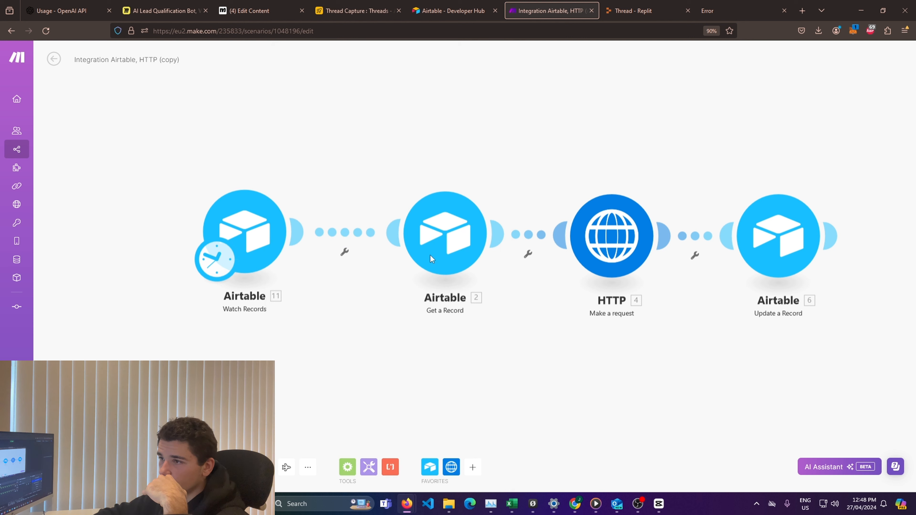
Step: Check the Get a Record module's base, table and Record ID mapping to the Watch Records ID, and accept its settings
click(457, 249)
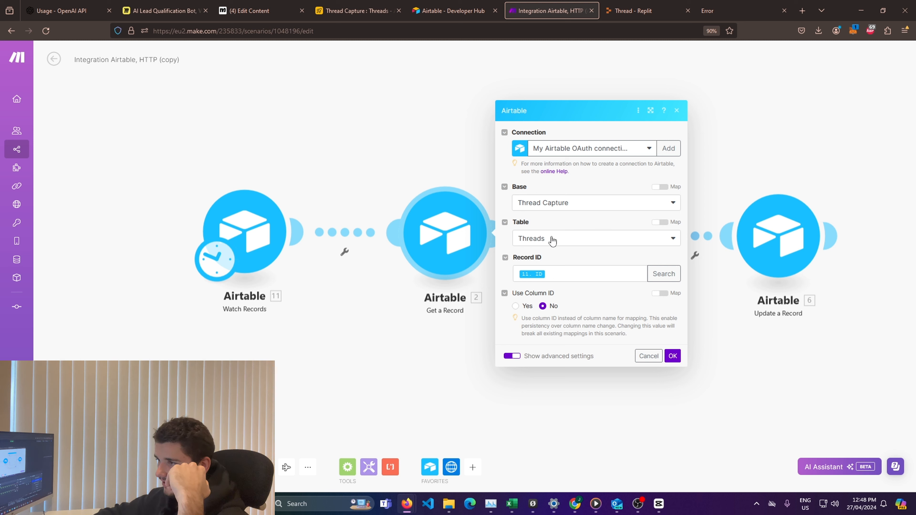
click(564, 274)
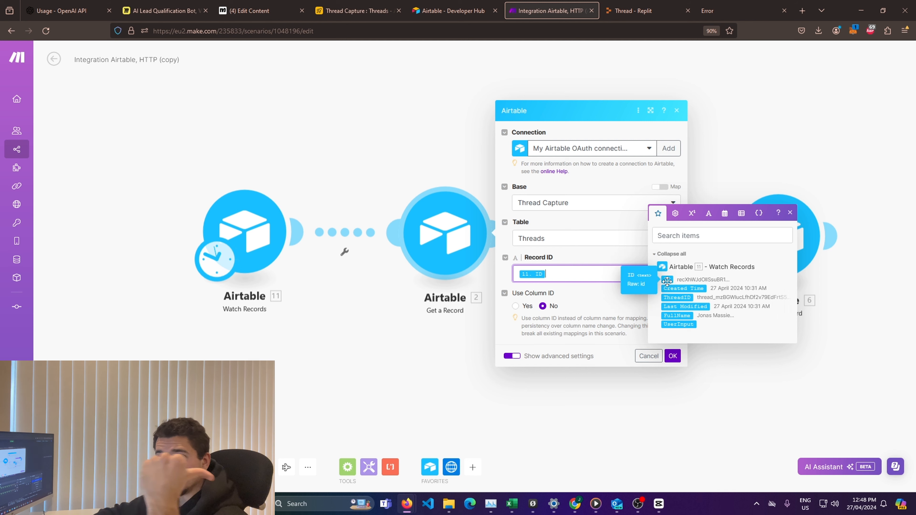
click(673, 357)
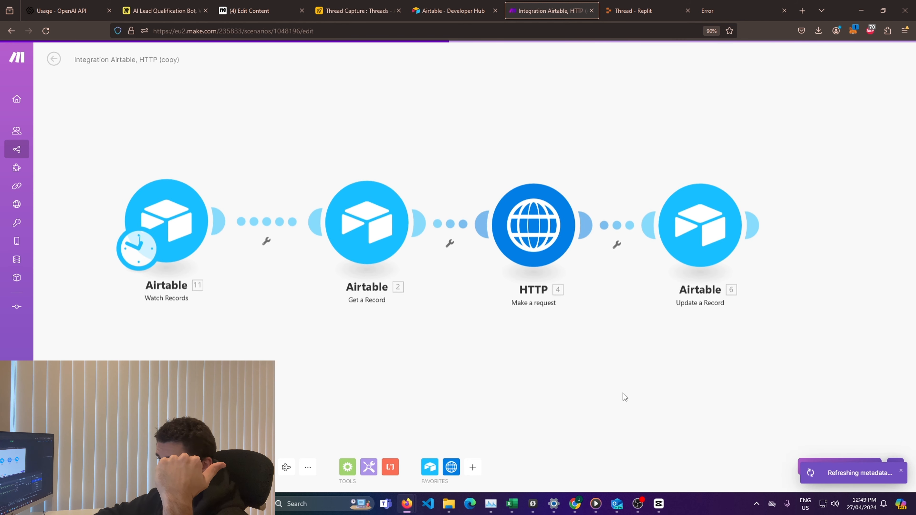
Step: In the HTTP module, compare the request URL's server address and getConversation path with the POST endpoint defined in Replit's index.js
click(500, 240)
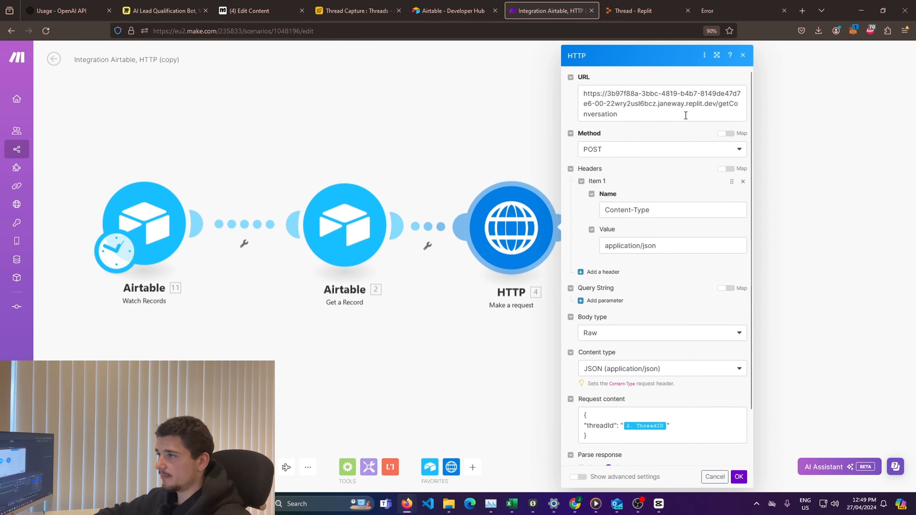
drag(584, 94, 714, 102)
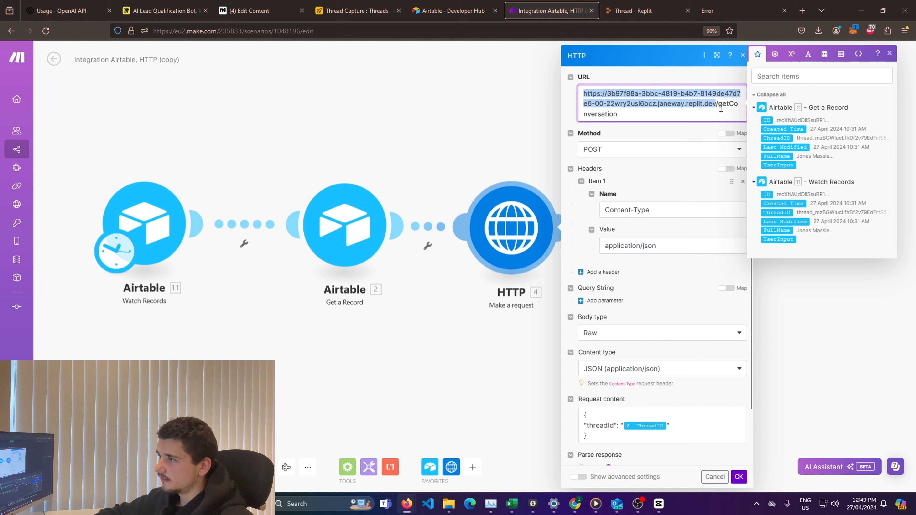
drag(719, 107, 701, 114)
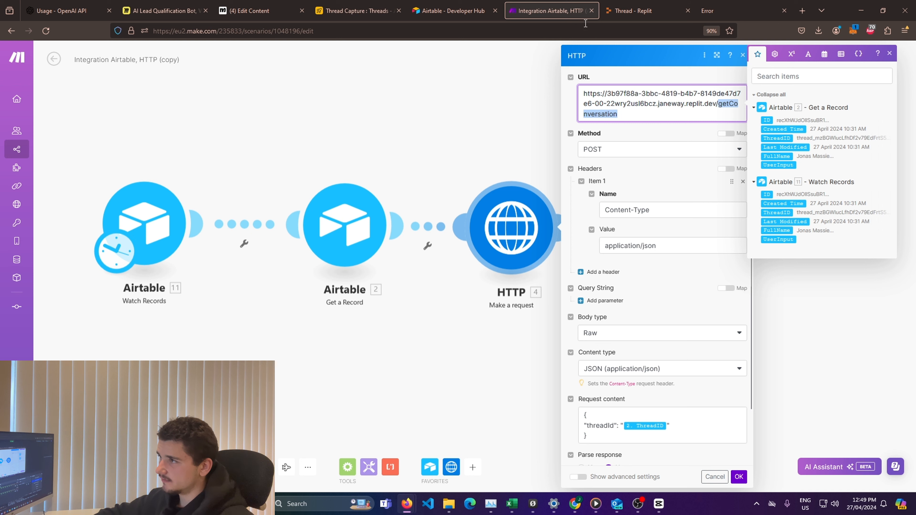
click(634, 10)
scroll(289, 321, down, 4)
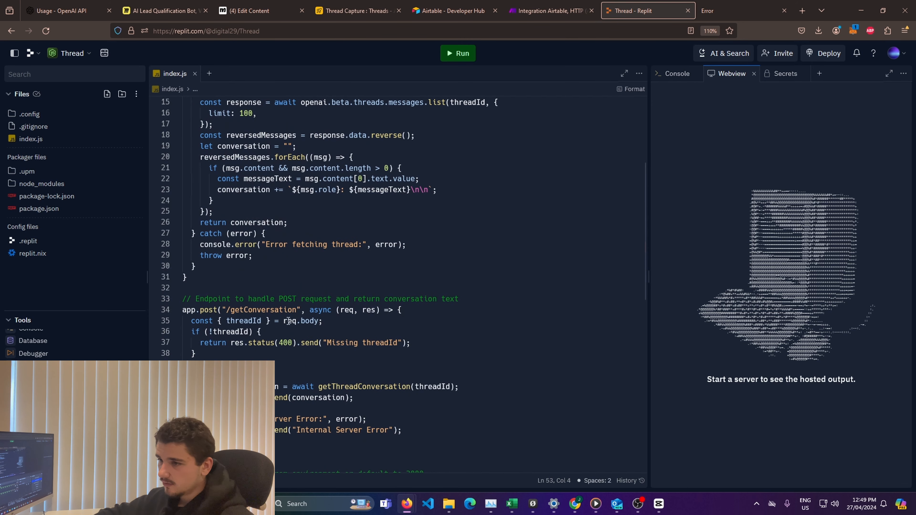
drag(184, 313, 297, 310)
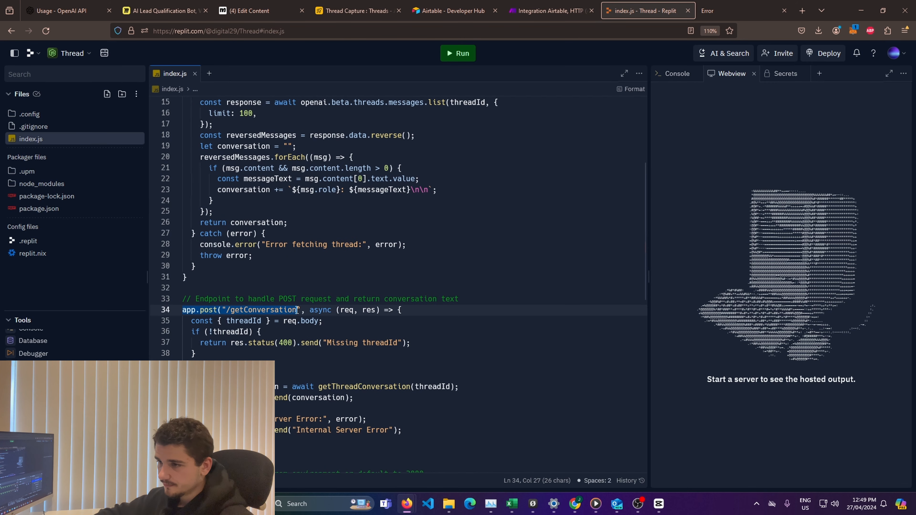
click(550, 11)
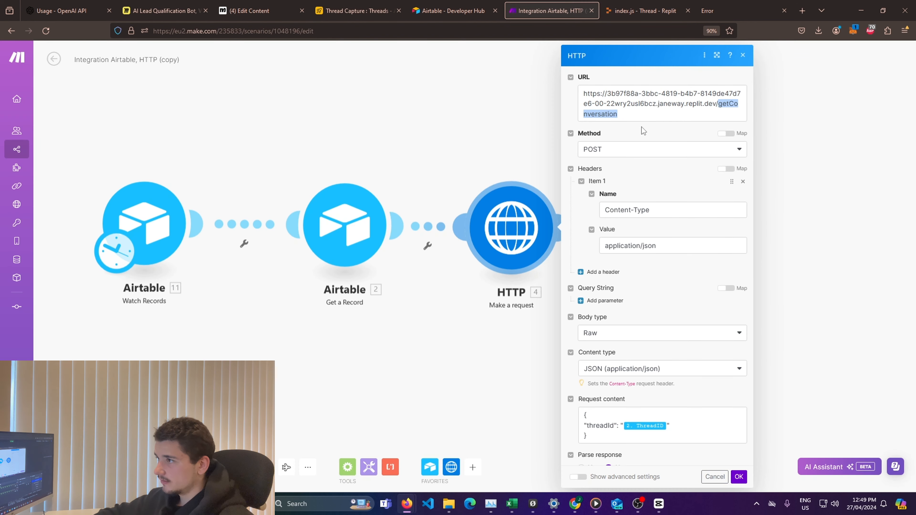
click(646, 112)
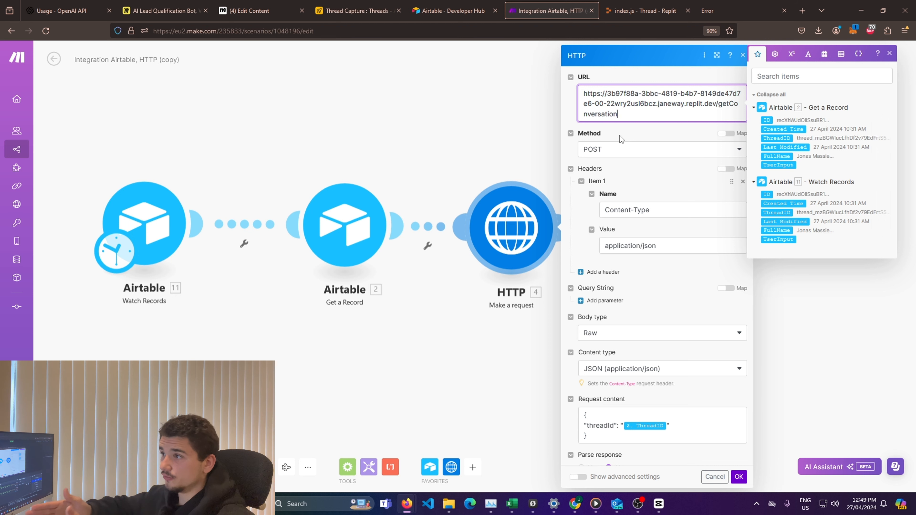
Step: Review the HTTP request's Content-Type header, raw JSON body type and threadId request content, and accept the module's settings
click(663, 213)
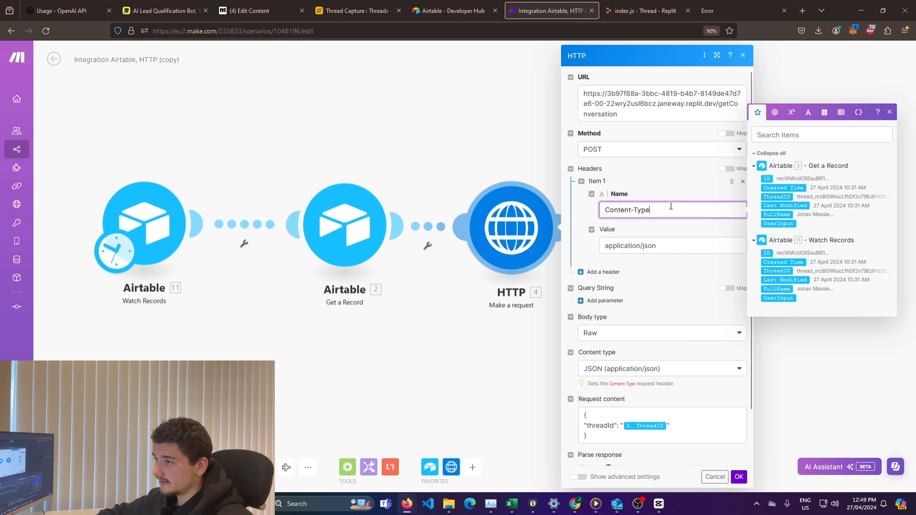
click(667, 247)
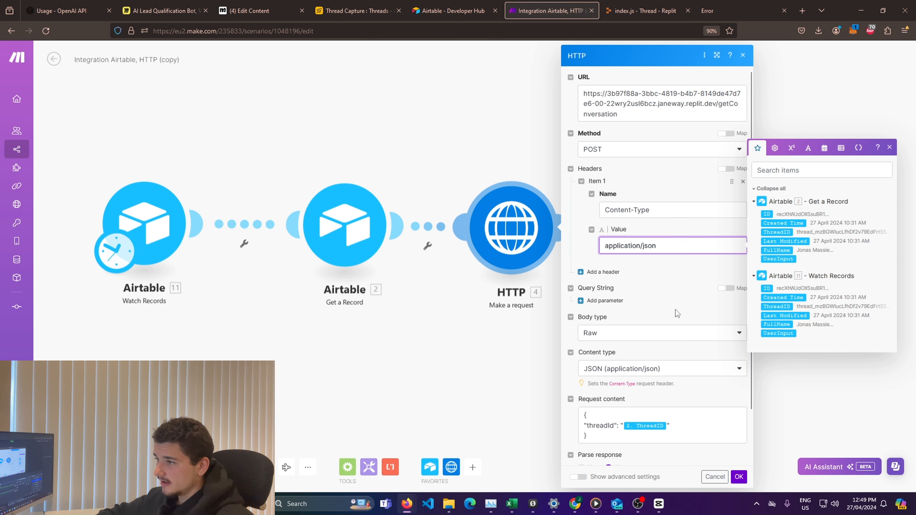
click(687, 314)
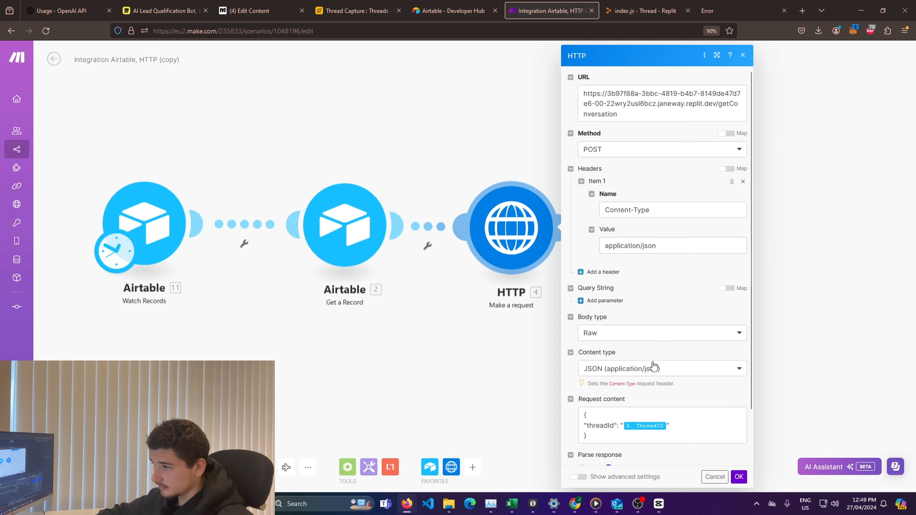
scroll(649, 364, down, 1)
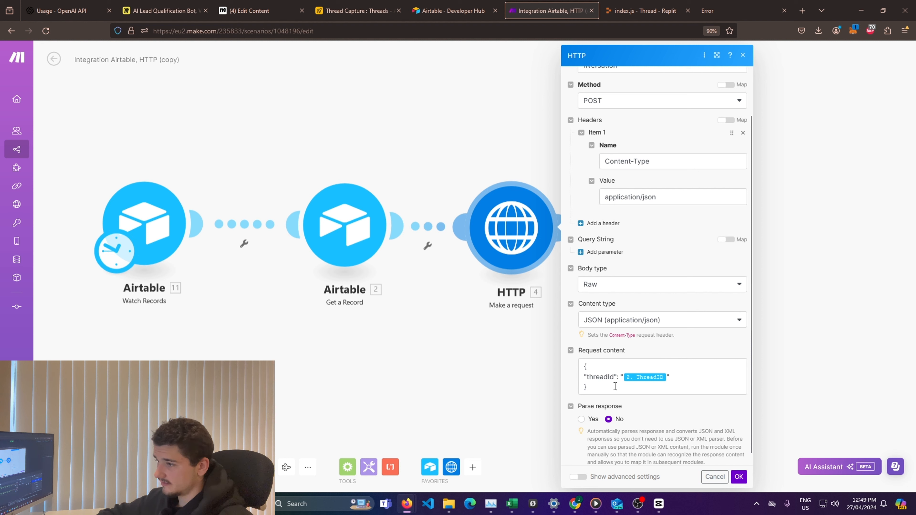
drag(584, 367, 601, 389)
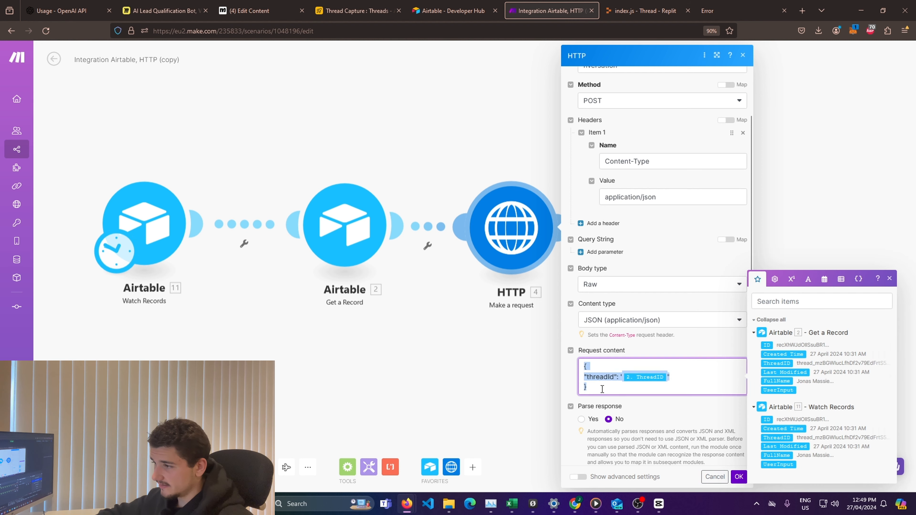
click(648, 390)
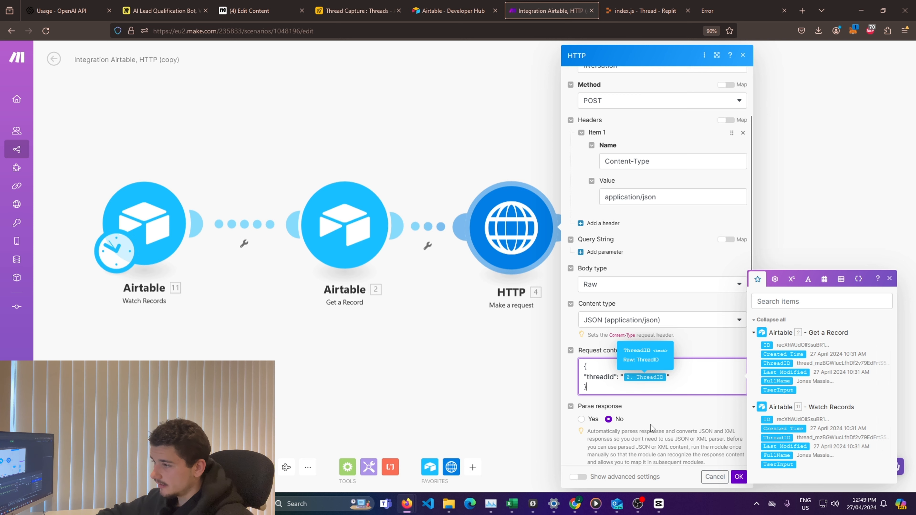
click(738, 477)
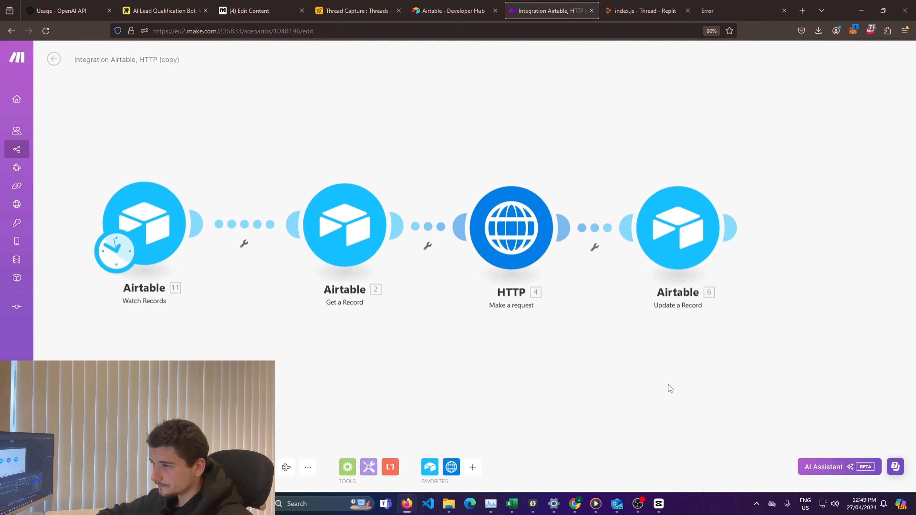
Step: Check how the Update a Record module maps the Record ID and UserInput, comparing it with the UserInput column in Airtable
drag(683, 374, 614, 369)
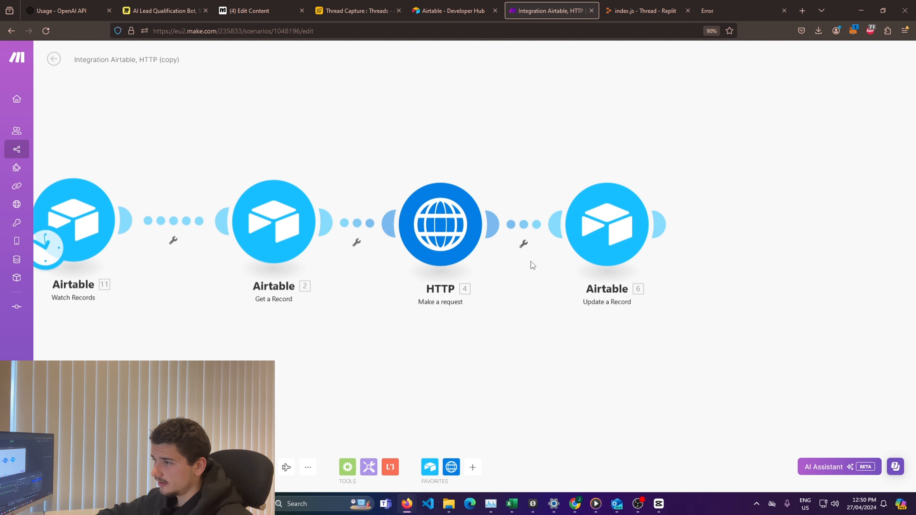
click(585, 235)
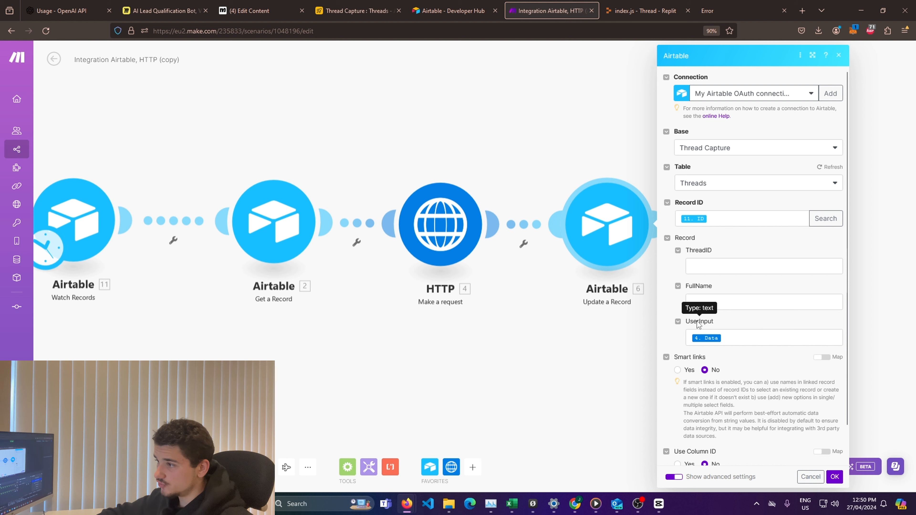
click(367, 12)
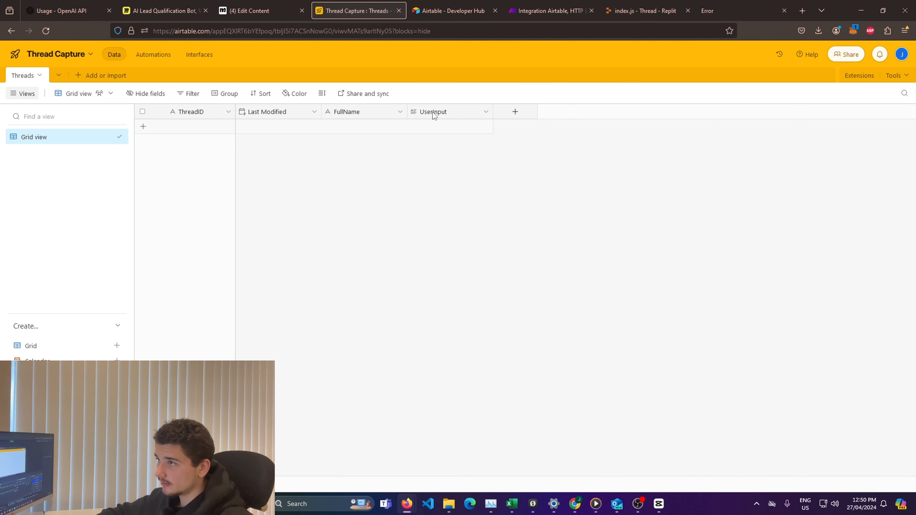
click(537, 11)
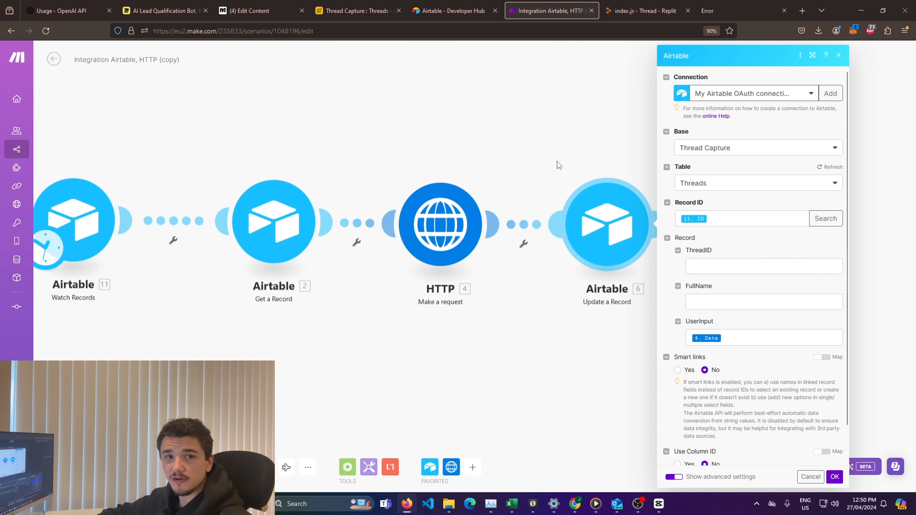
click(552, 142)
Step: Run the Thread server in Replit and return to the Make scenario
click(642, 11)
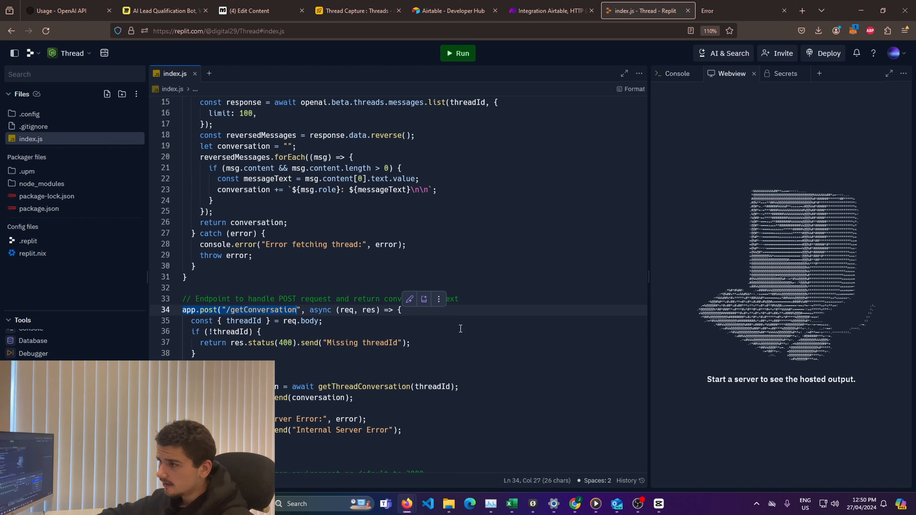
click(460, 54)
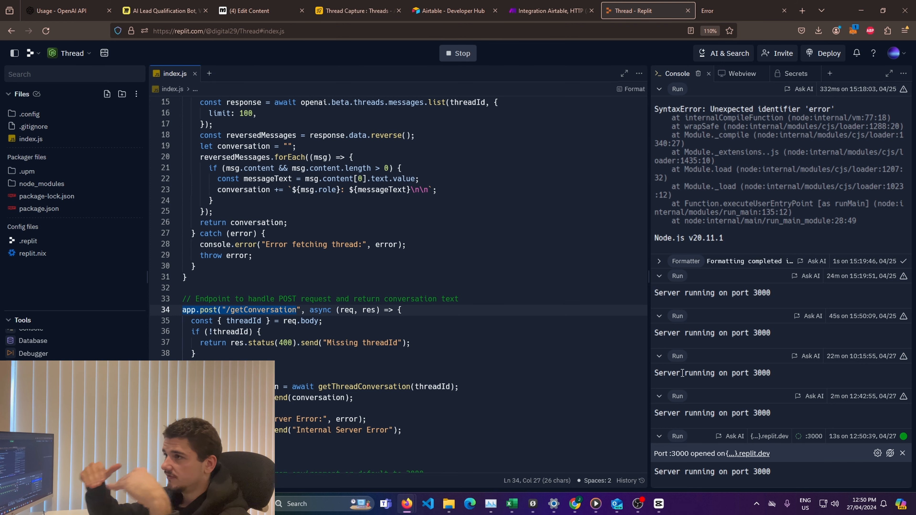
click(539, 8)
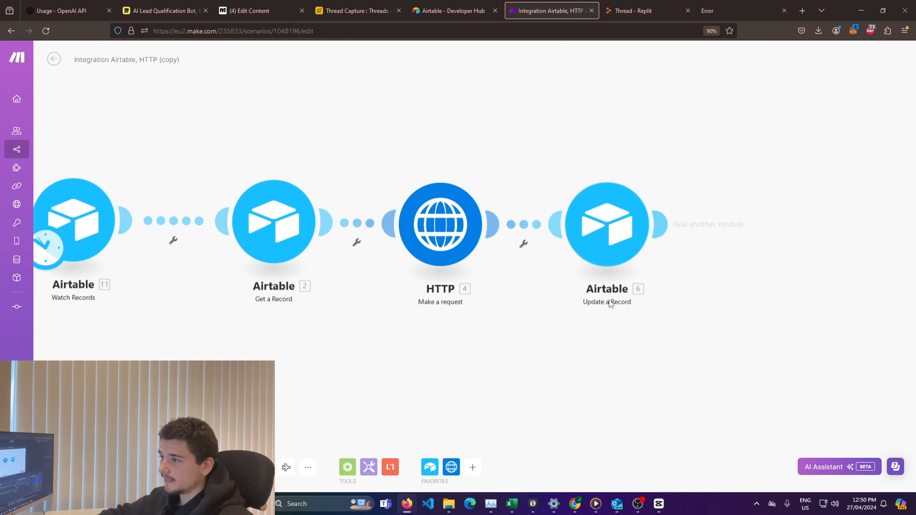
Step: Recheck the Update a Record field mappings and the HTTP module's URL, POST method, Content-Type header and threadId request content, accepting the settings
click(613, 236)
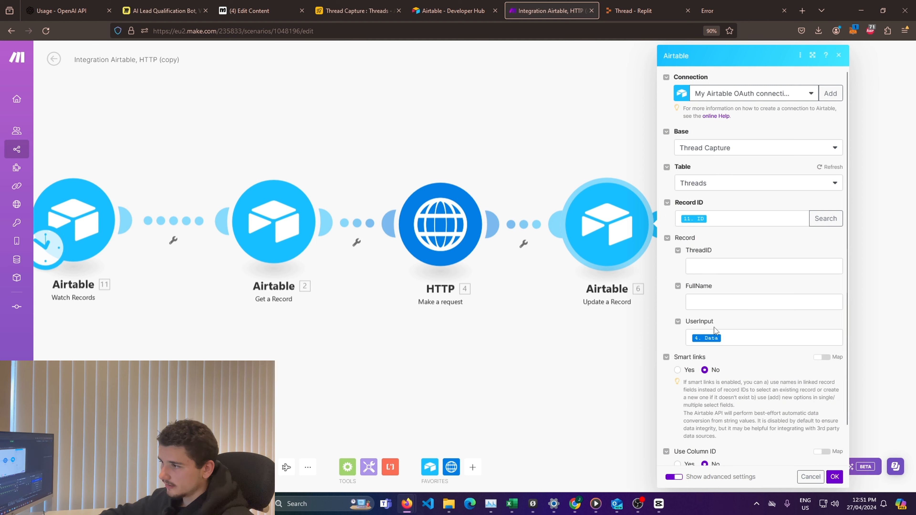
click(441, 237)
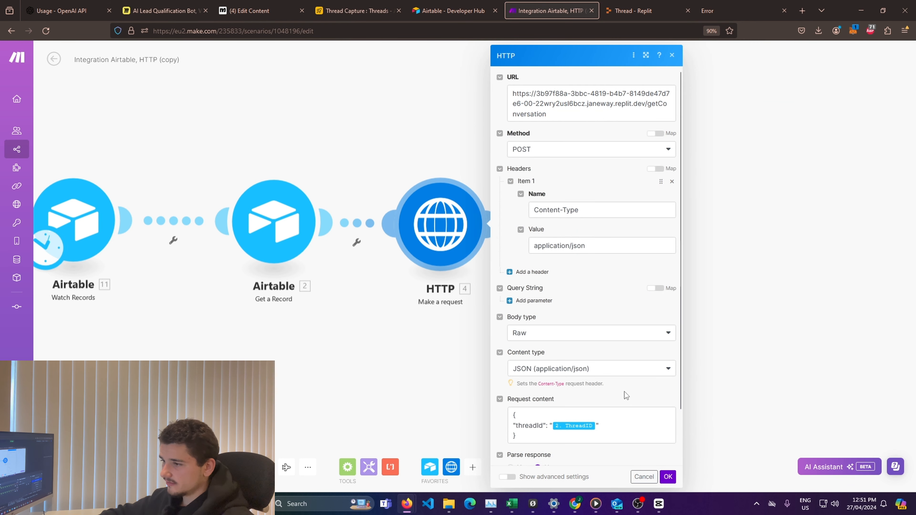
scroll(624, 391, down, 1)
scroll(585, 377, up, 1)
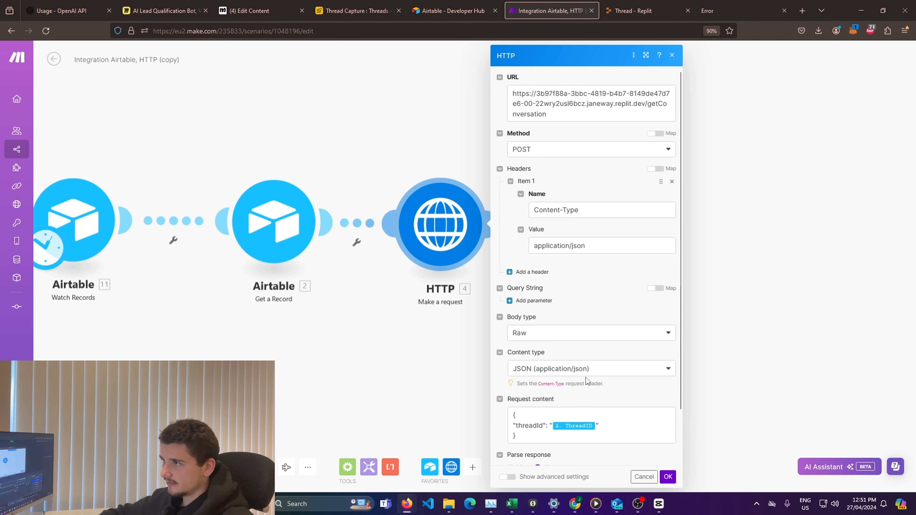
click(664, 475)
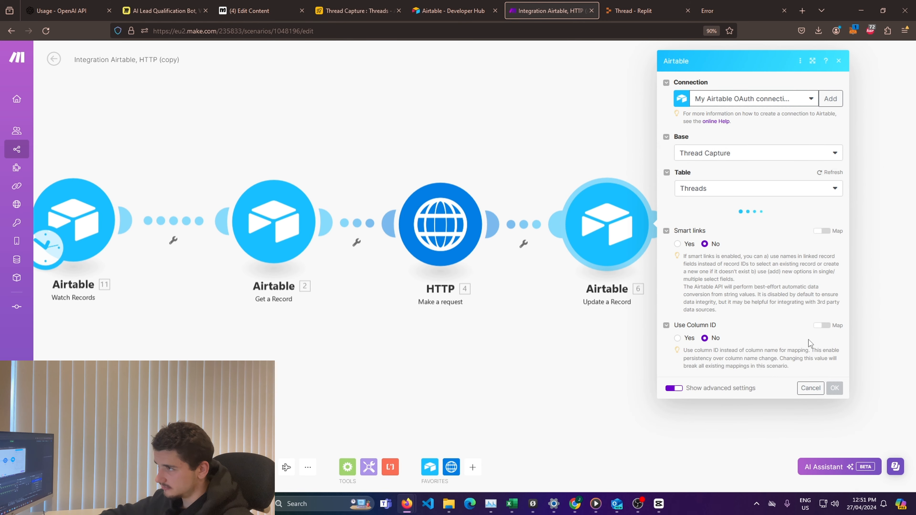
scroll(810, 331, down, 1)
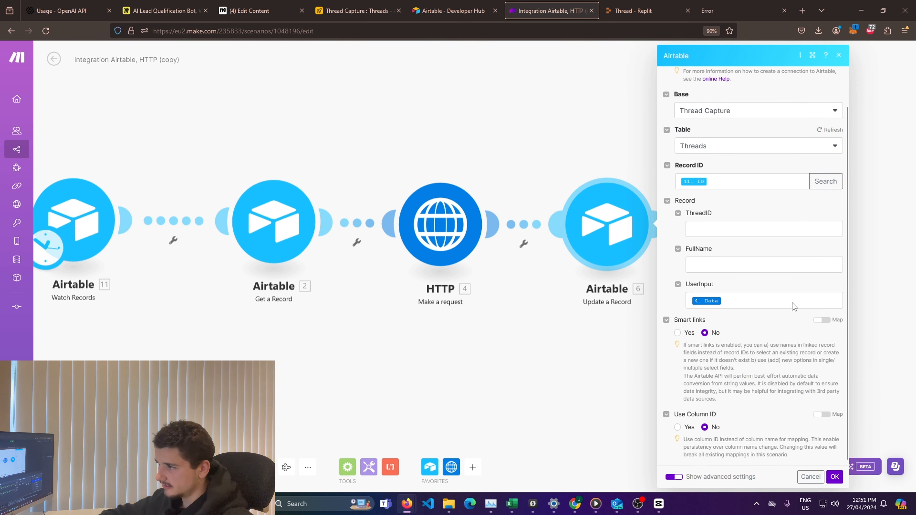
click(834, 477)
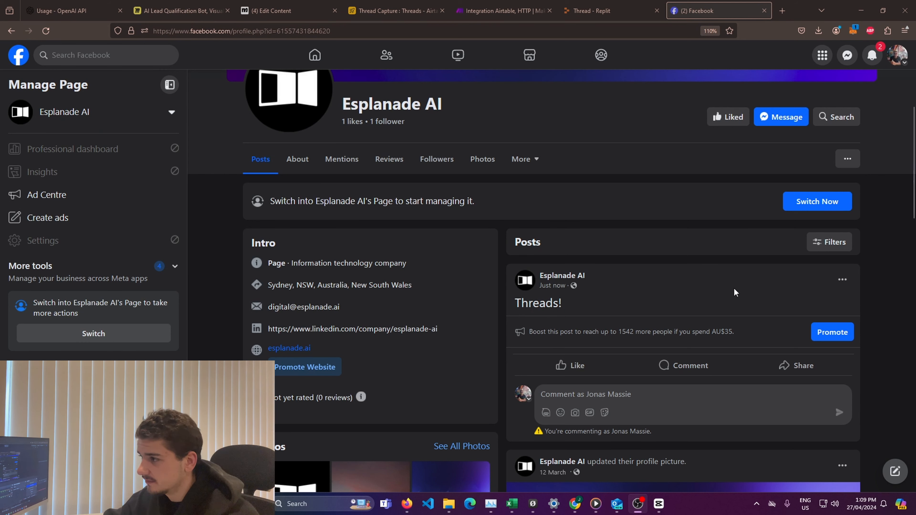
Step: Post the comment "Thread" on the "Threads!" post of the Esplanade AI Facebook page
click(649, 225)
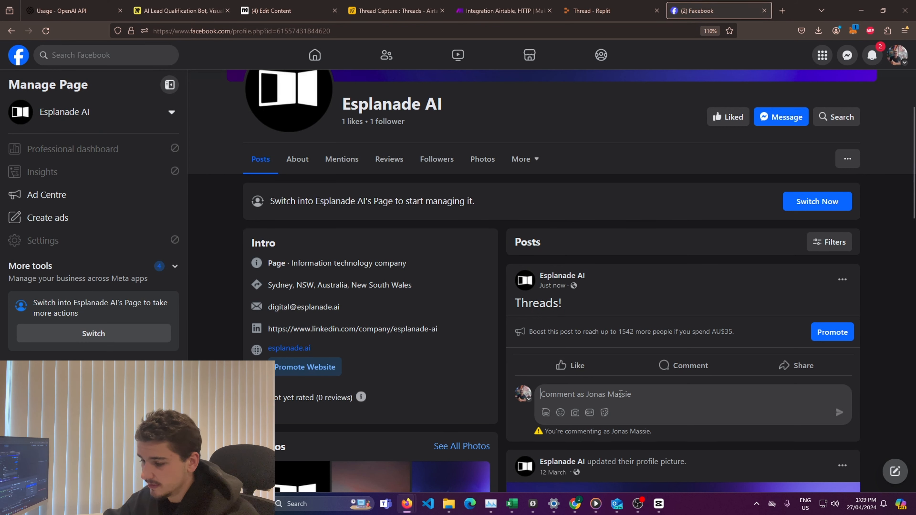
text(Thread)
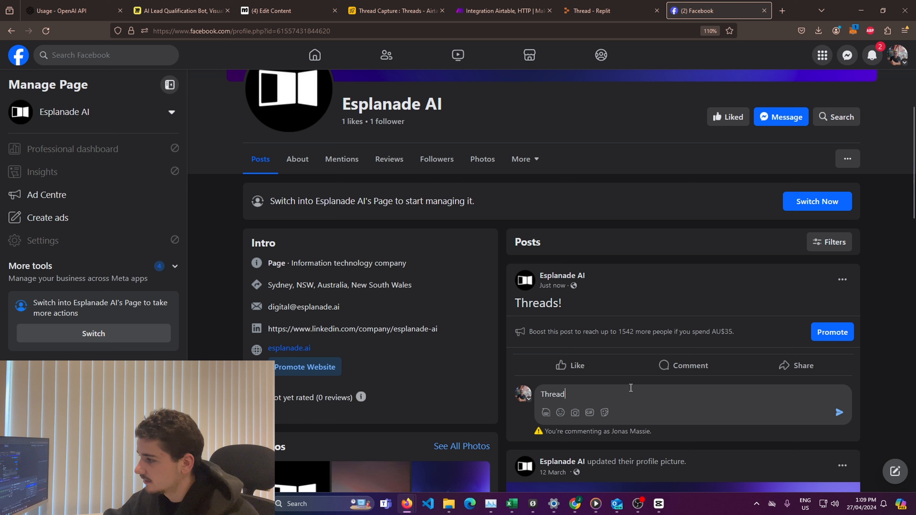
click(839, 411)
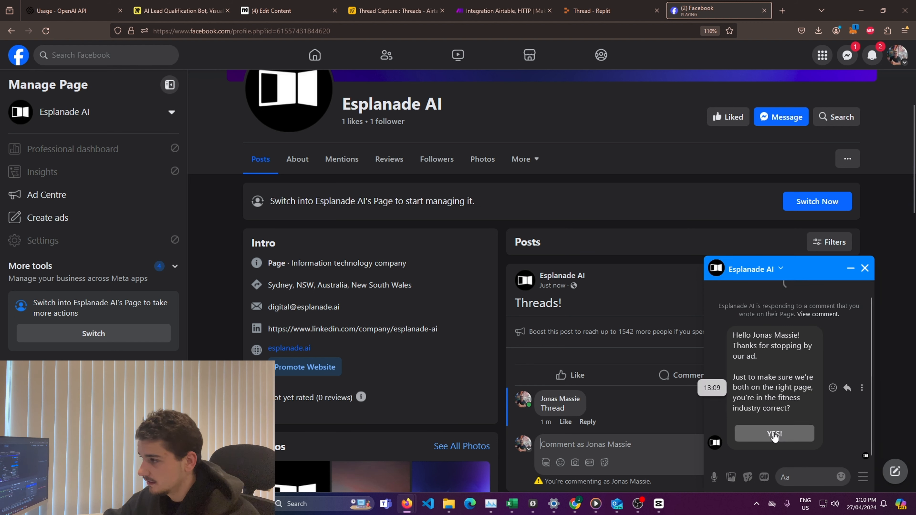
Step: In the Esplanade AI Messenger chat, answer the fitness industry question with "YES!" and reply "ok" to the follow-up
click(824, 432)
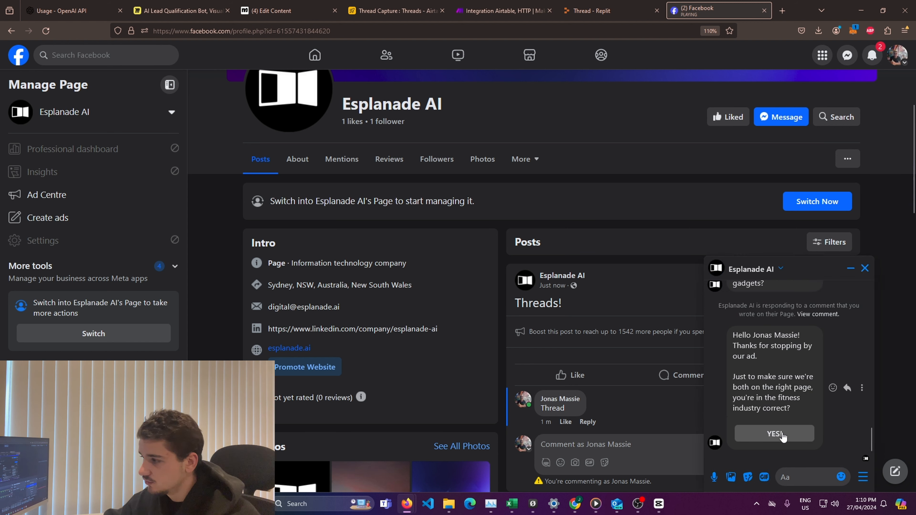
click(774, 433)
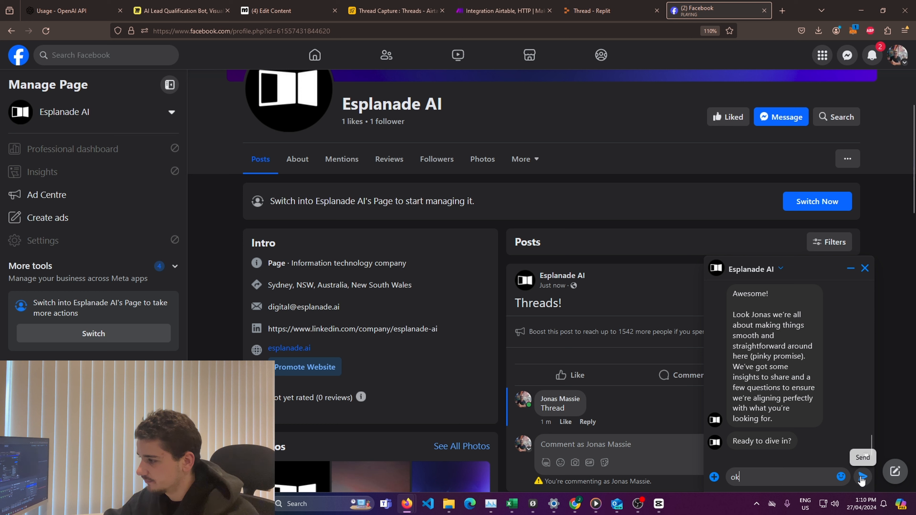
text(ok)
key(Return)
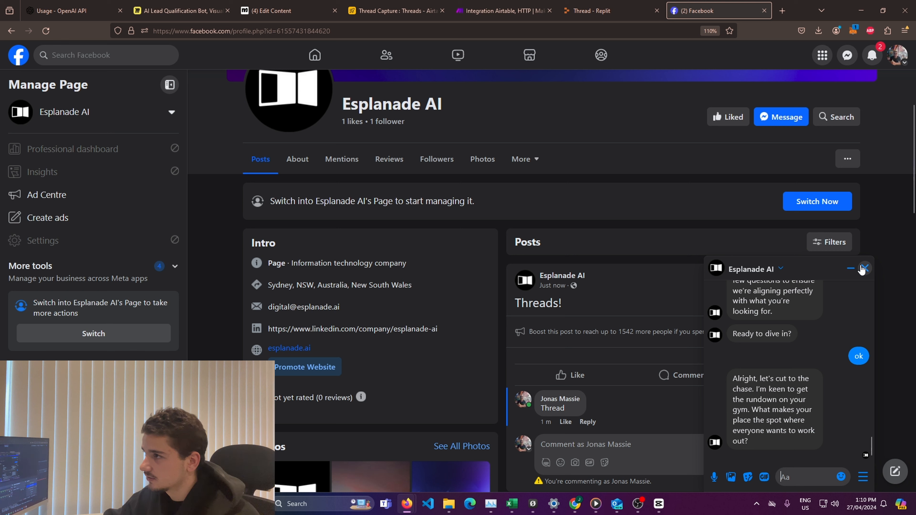
Step: Check the Threads table in Airtable for the new thread record and run the Integration Airtable, HTTP scenario in Make
click(393, 11)
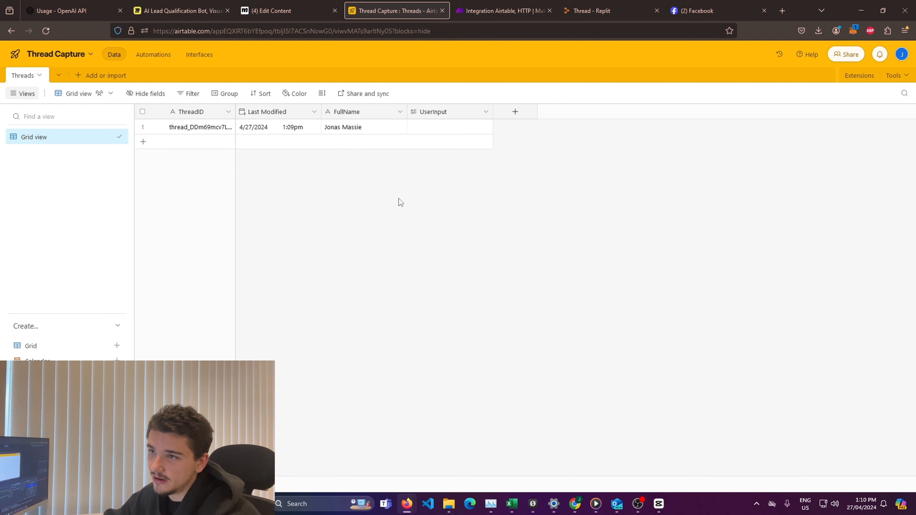
click(487, 15)
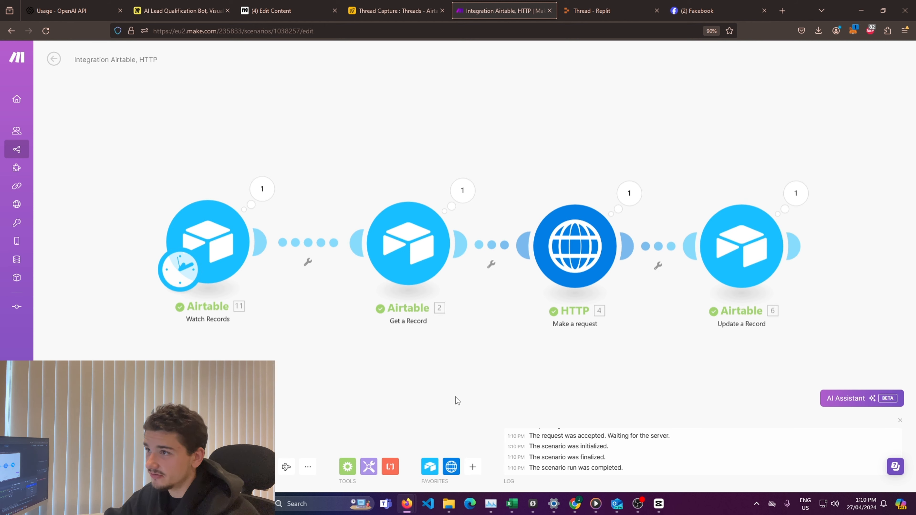
Step: Return to Airtable's Threads table and read through the conversation stored in the record's UserInput cell
click(395, 11)
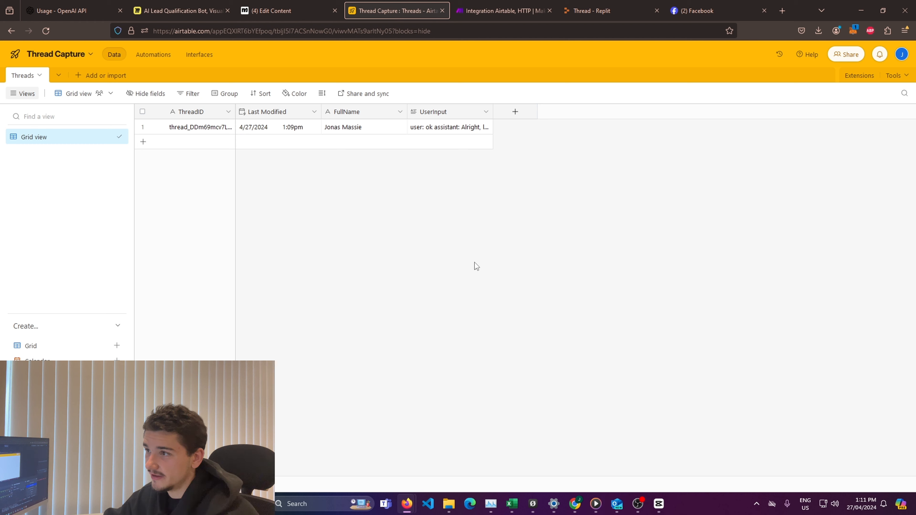
click(459, 127)
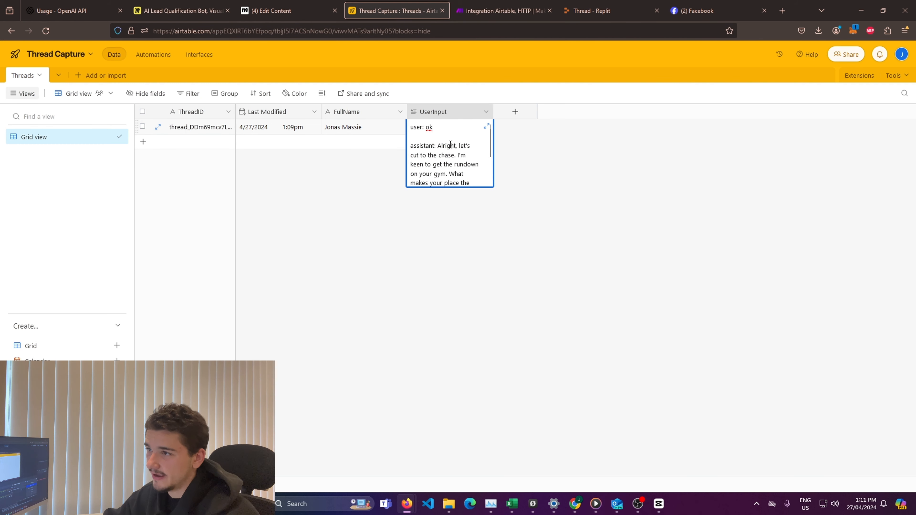
drag(425, 127, 484, 166)
scroll(444, 142, down, 2)
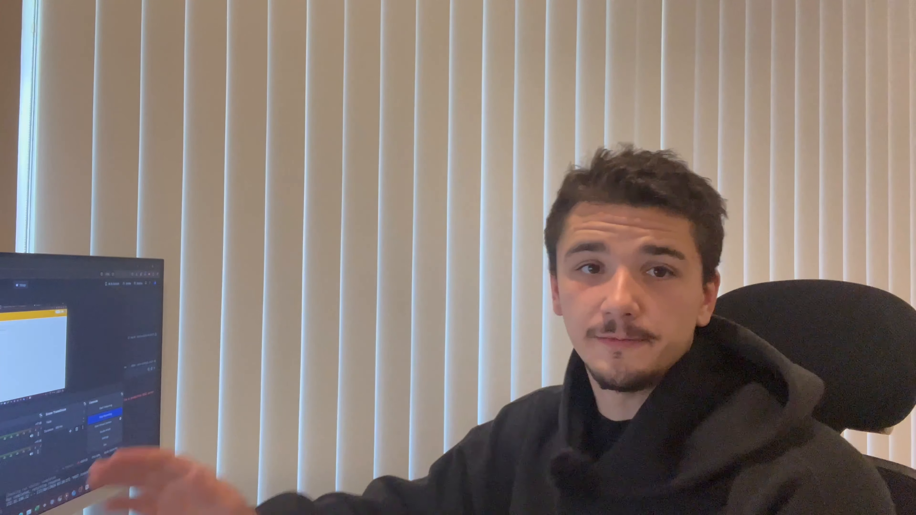